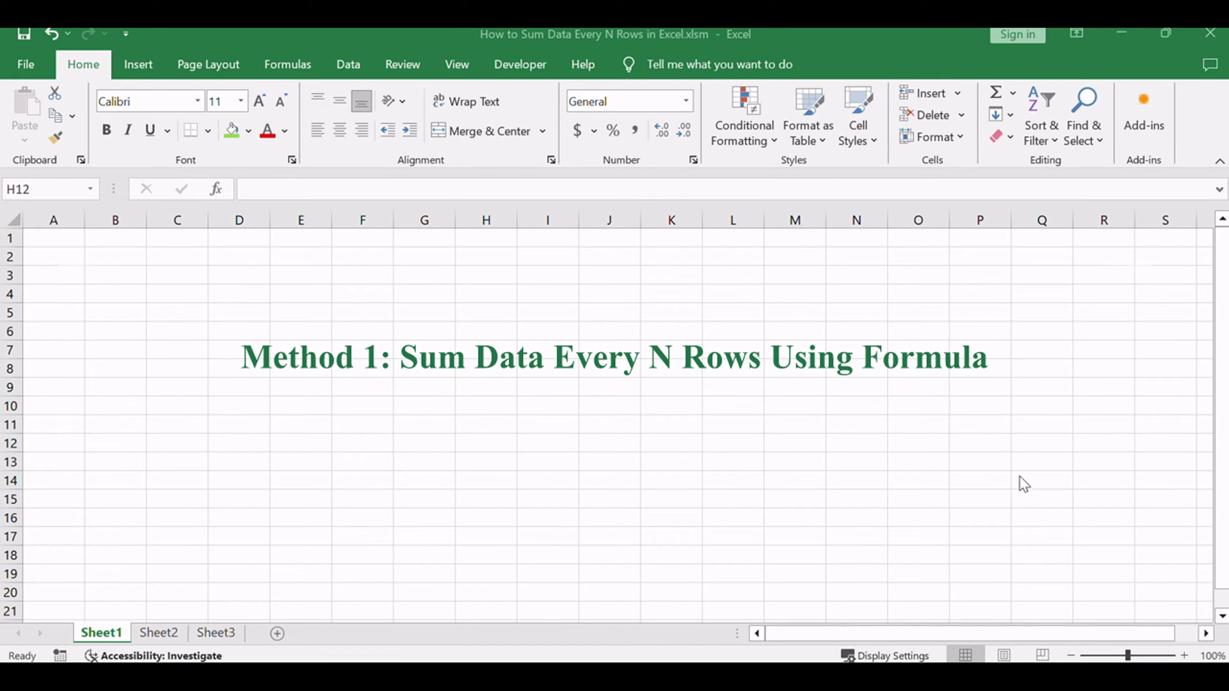
# On Sheet2, select Group1's merged label and the Group1 and Group2 fruit cells.
pyautogui.click(162, 639)
pyautogui.click(388, 483)
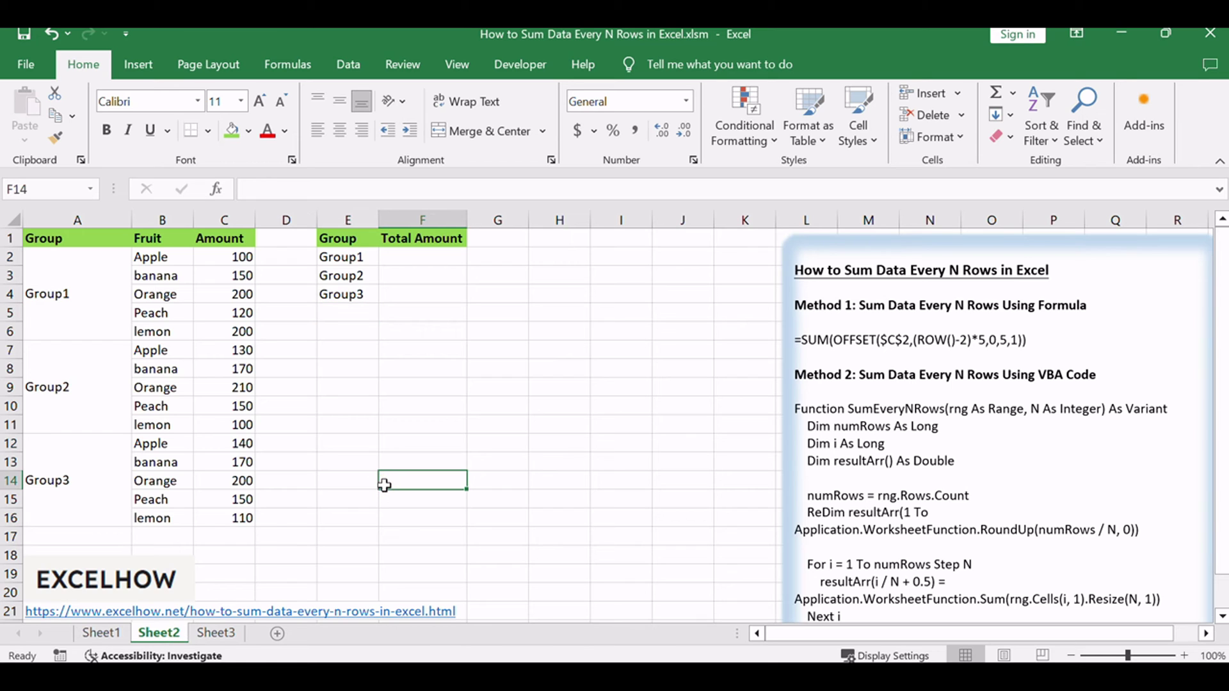
pyautogui.click(87, 293)
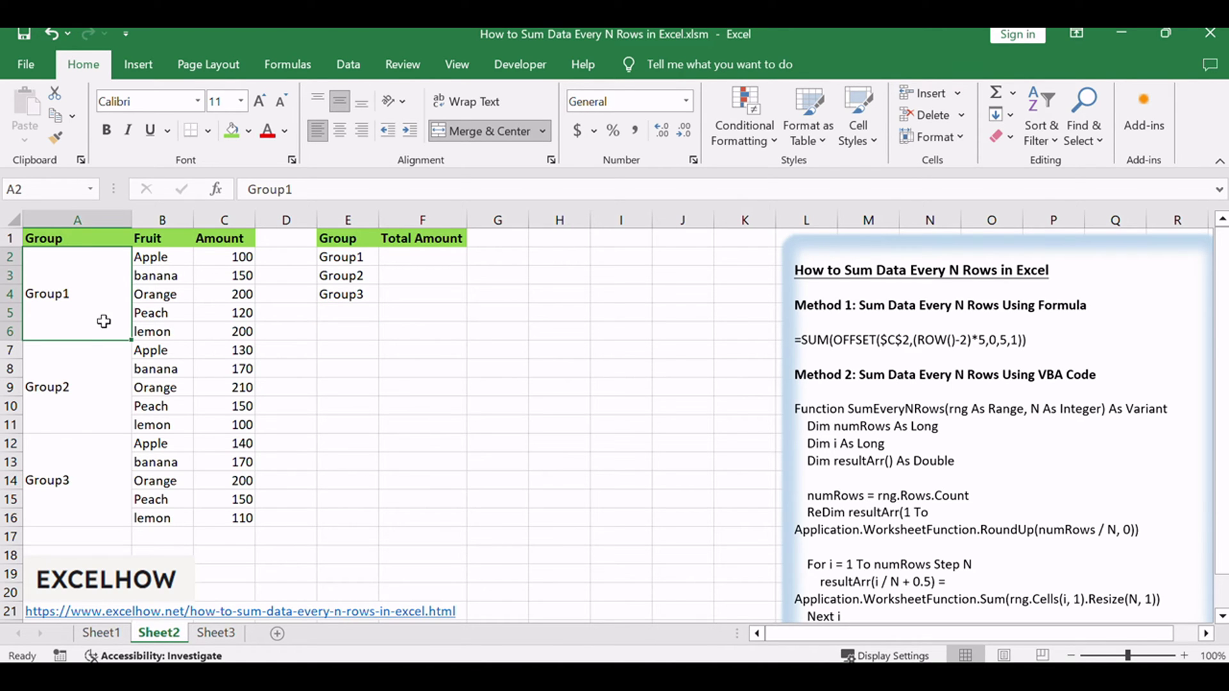
pyautogui.moveTo(154, 258); pyautogui.dragTo(159, 425)
pyautogui.click(158, 354)
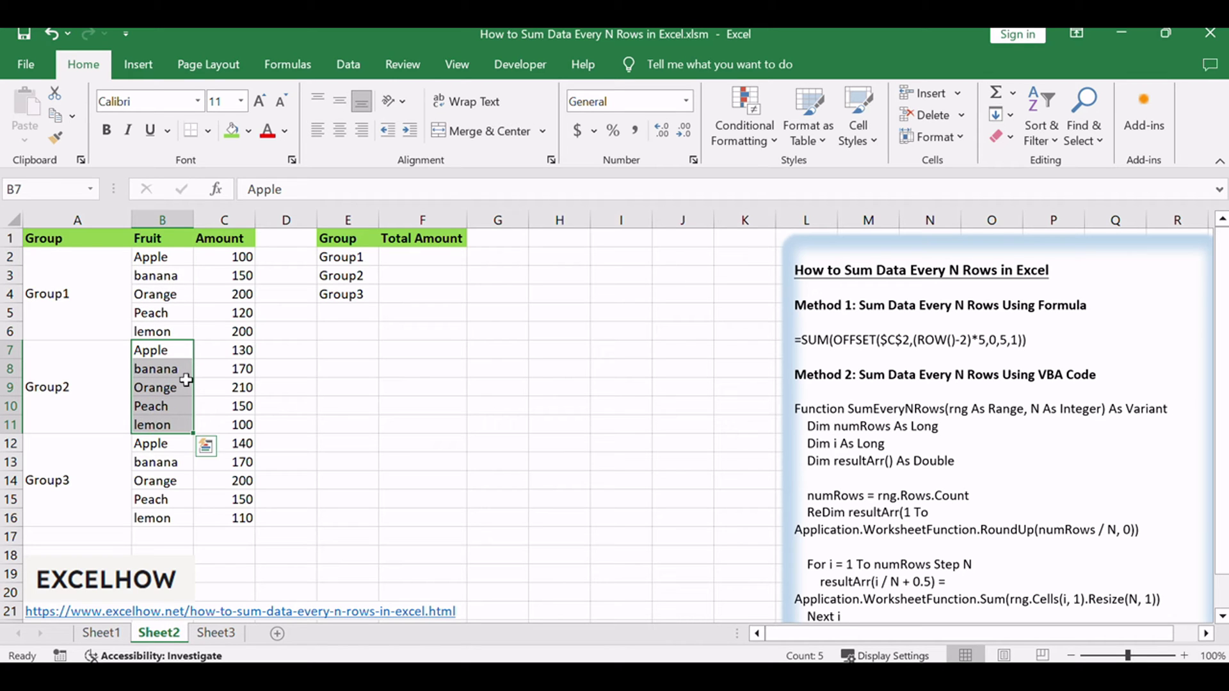
# Review amounts C2:C6 and C7:C11, labels E2:E4, the empty totals F2:F4, and the formula notes.
pyautogui.moveTo(241, 257); pyautogui.dragTo(237, 319)
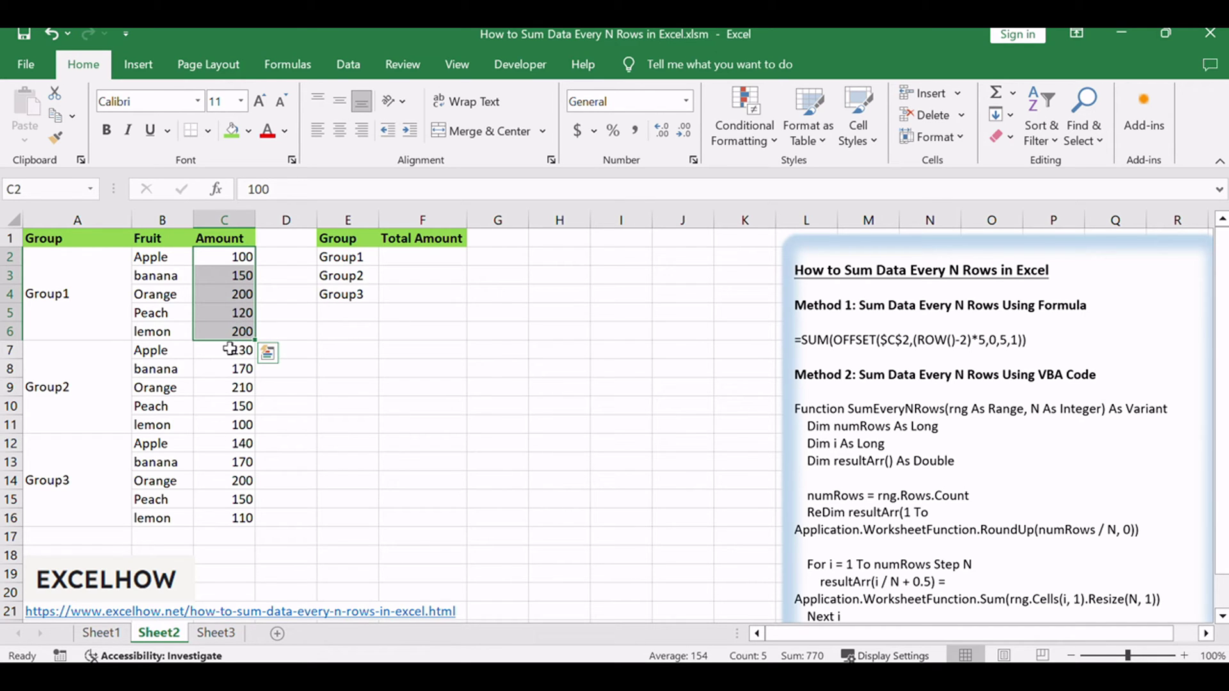
pyautogui.moveTo(234, 351)
pyautogui.mouseDown()
pyautogui.moveTo(222, 420)
pyautogui.moveTo(241, 514)
pyautogui.mouseUp()
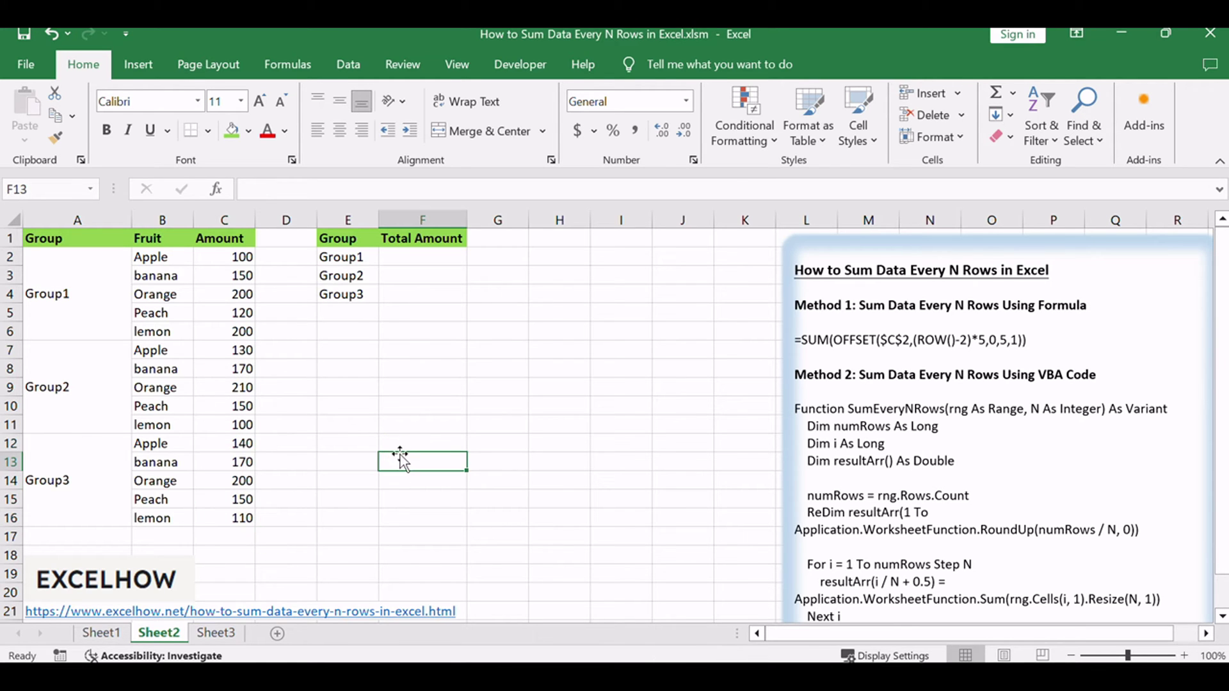
pyautogui.moveTo(345, 258); pyautogui.dragTo(350, 295)
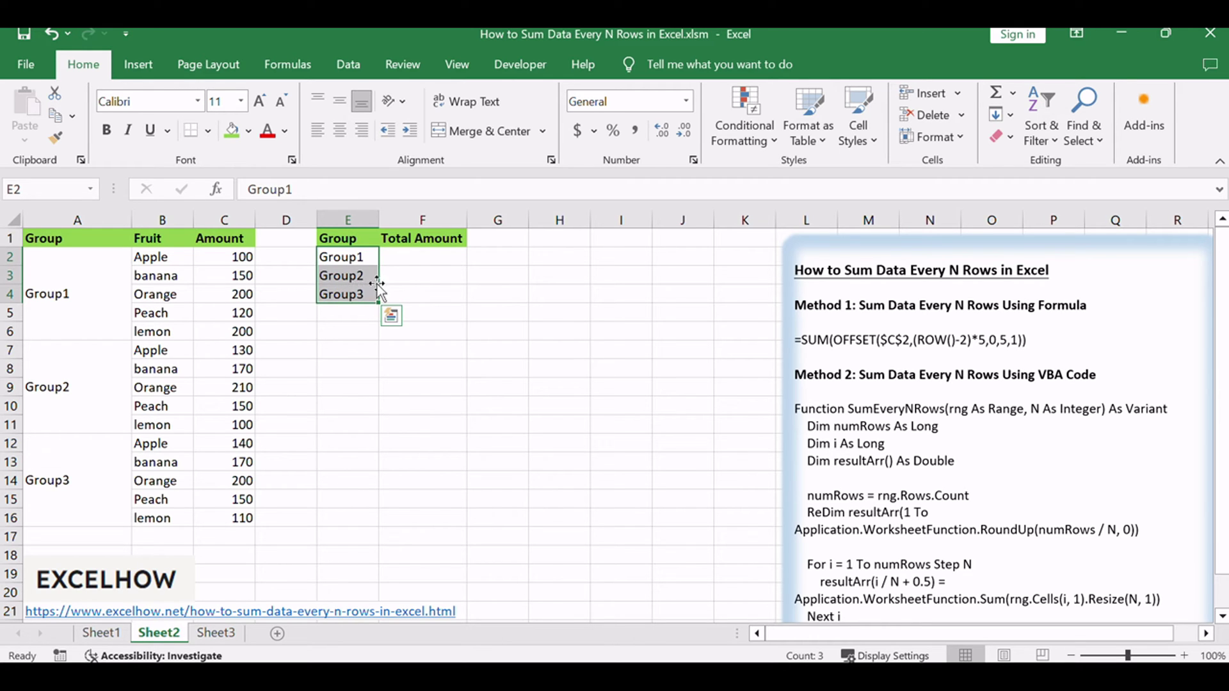
pyautogui.moveTo(415, 259); pyautogui.dragTo(417, 293)
pyautogui.click(471, 339)
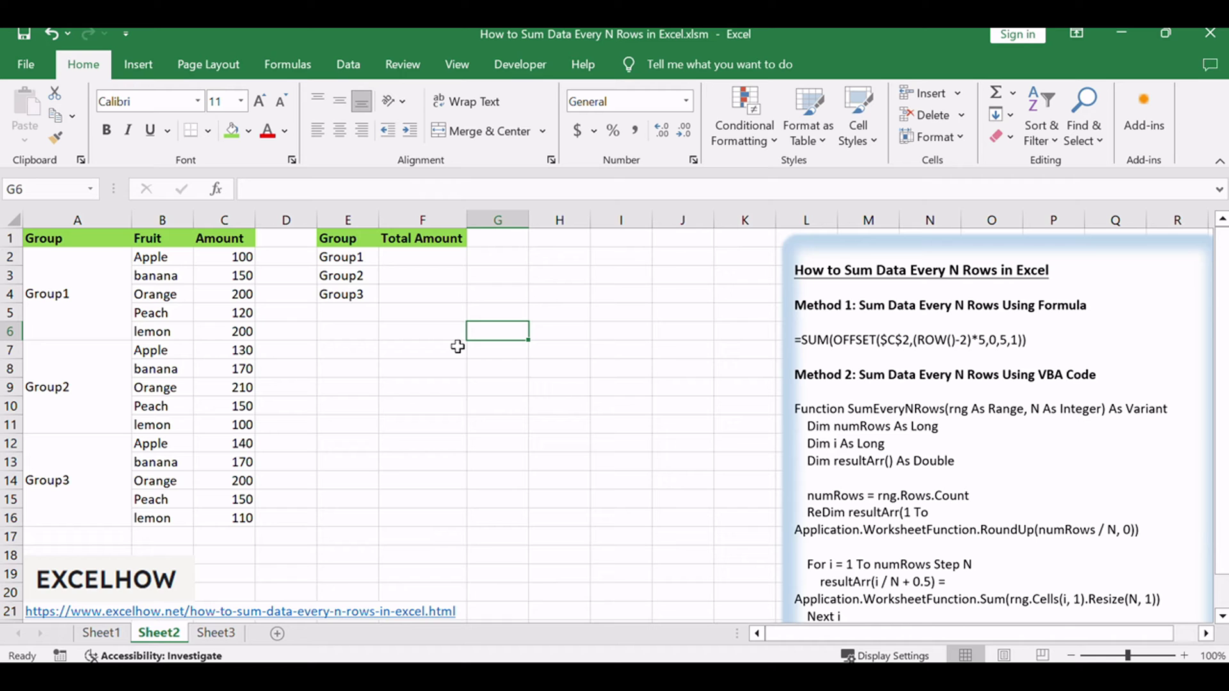
pyautogui.click(847, 339)
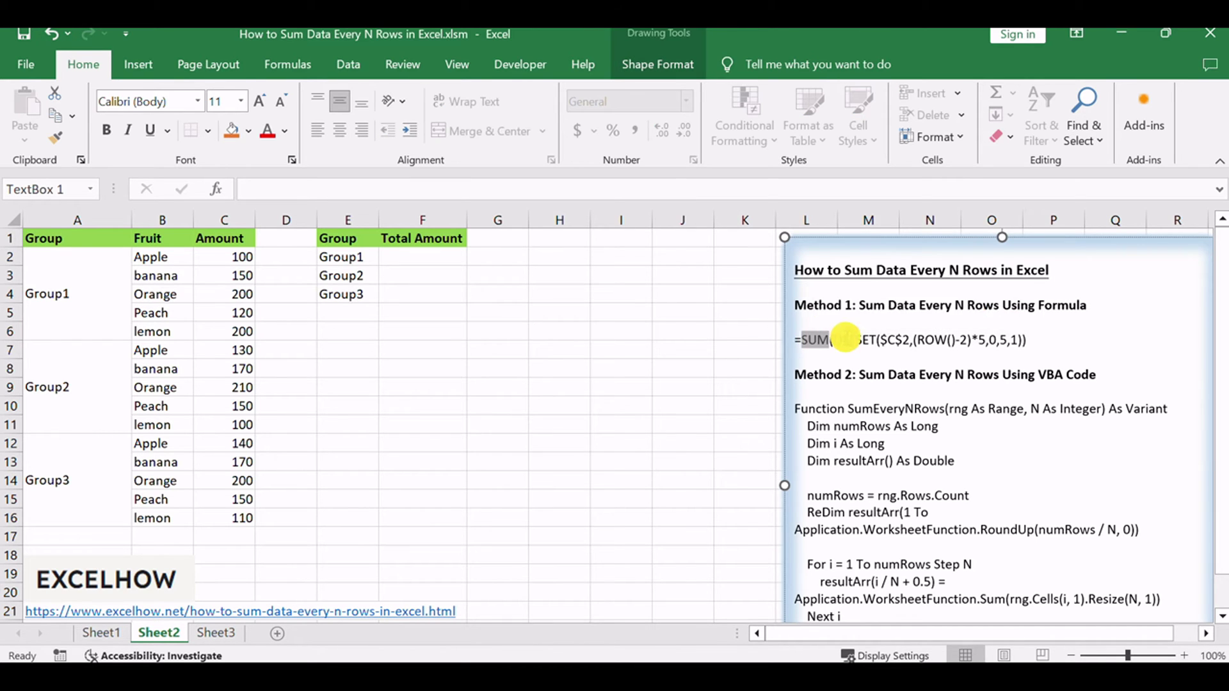
# Copy the SUM/OFFSET formula from the notes into F2 and commit it.
pyautogui.doubleClick(851, 341)
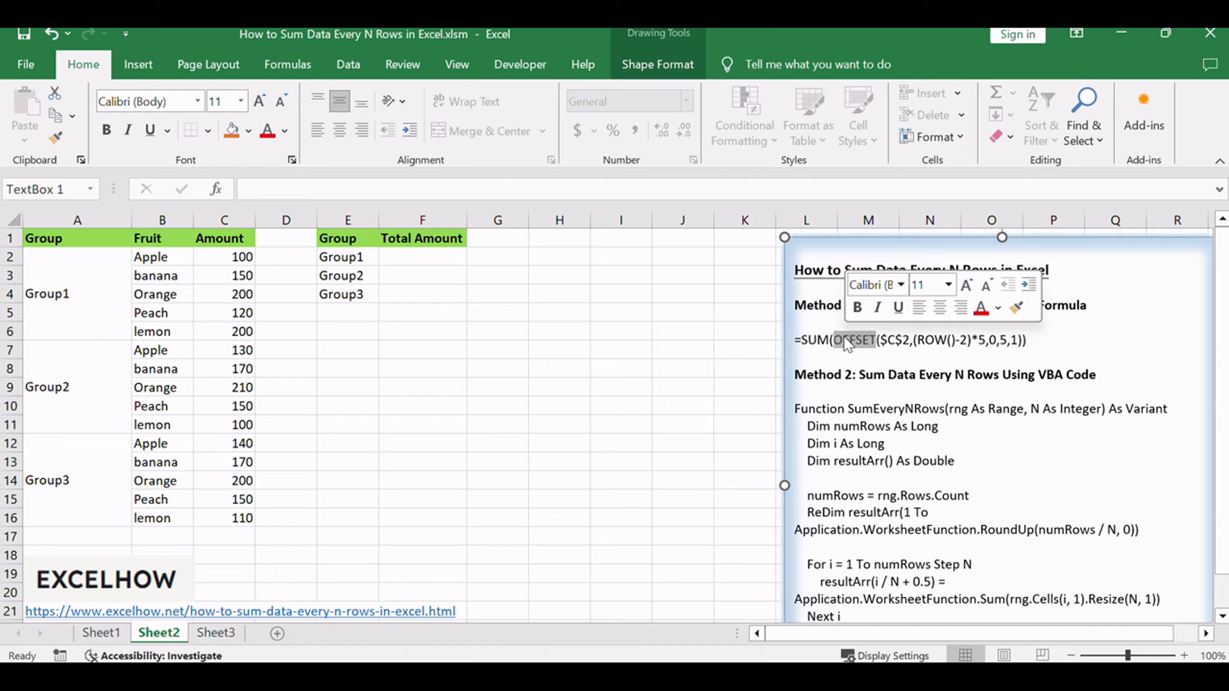
pyautogui.tripleClick(894, 341)
pyautogui.hotkey('ctrl', 'c')
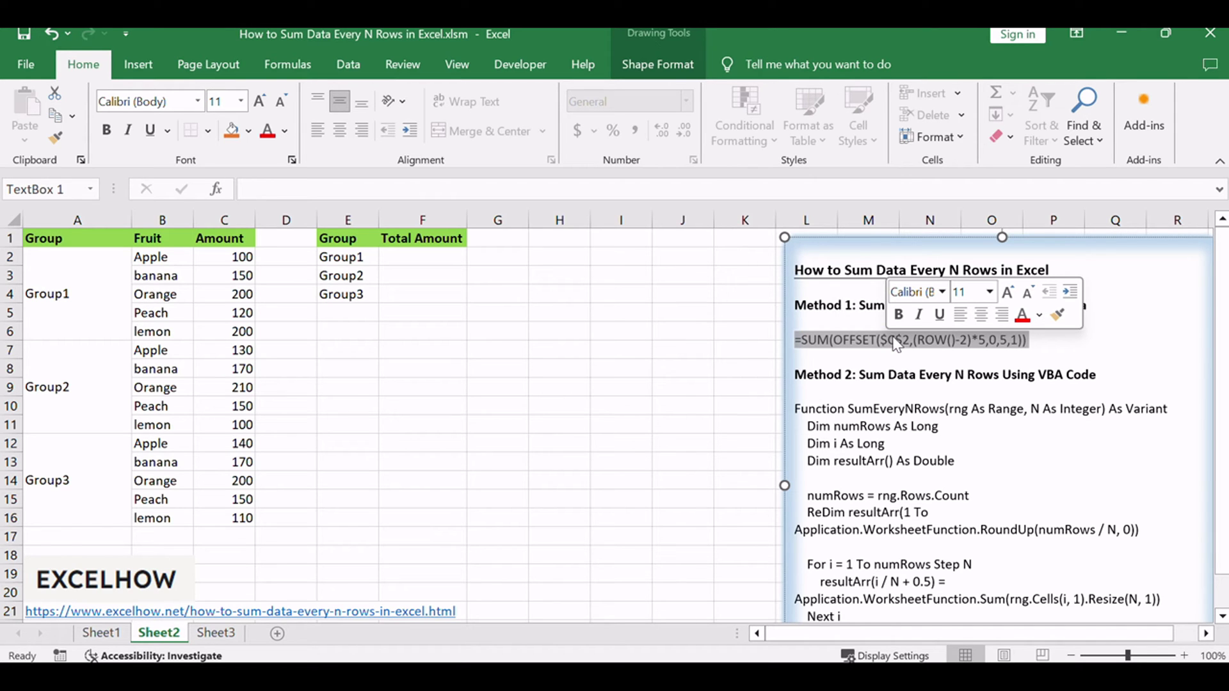
pyautogui.click(999, 339)
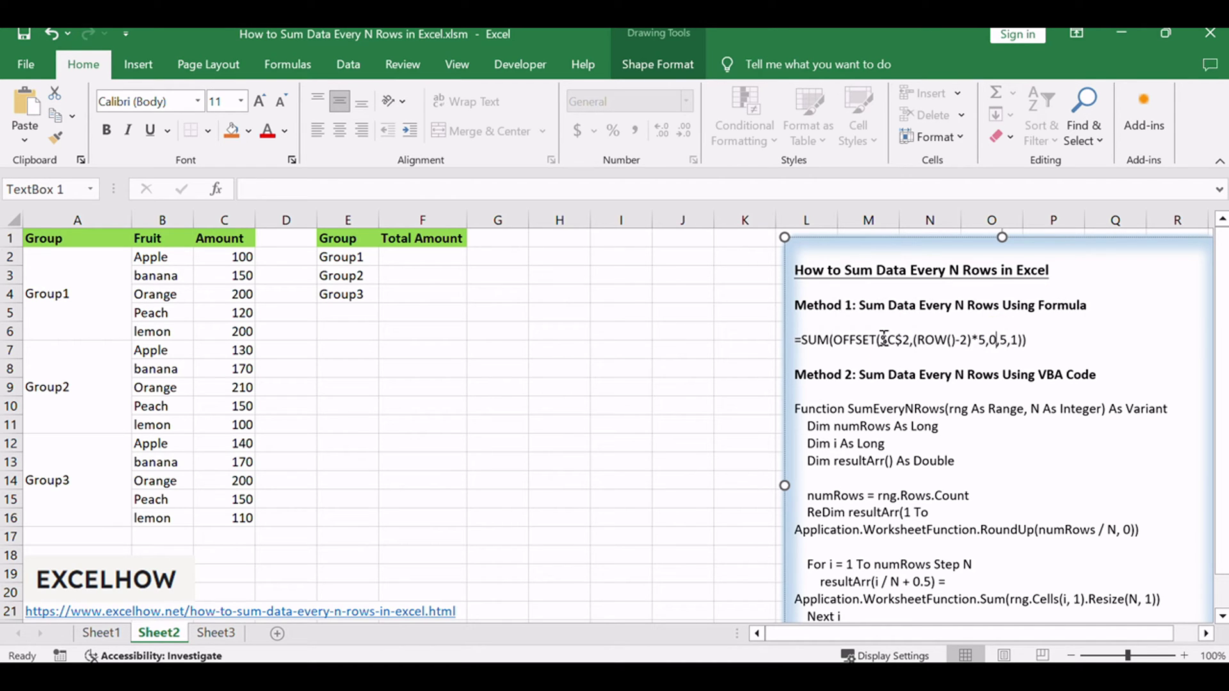
pyautogui.click(431, 255)
pyautogui.hotkey('ctrl', 'v')
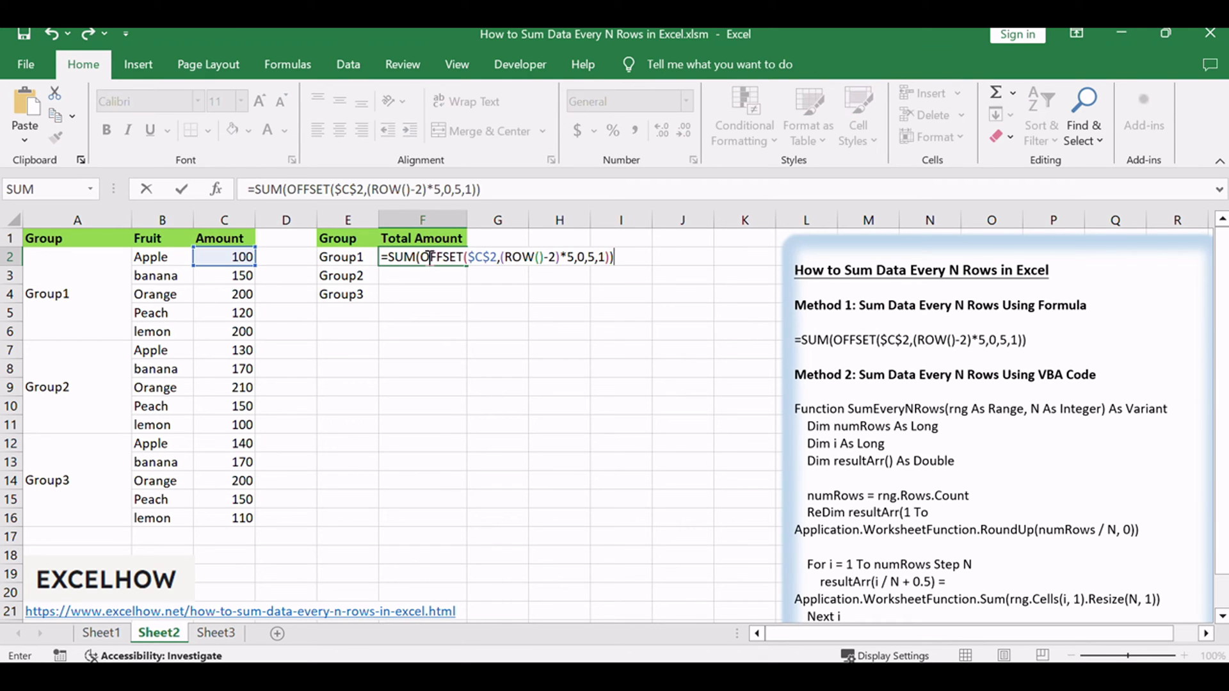
pyautogui.click(466, 257)
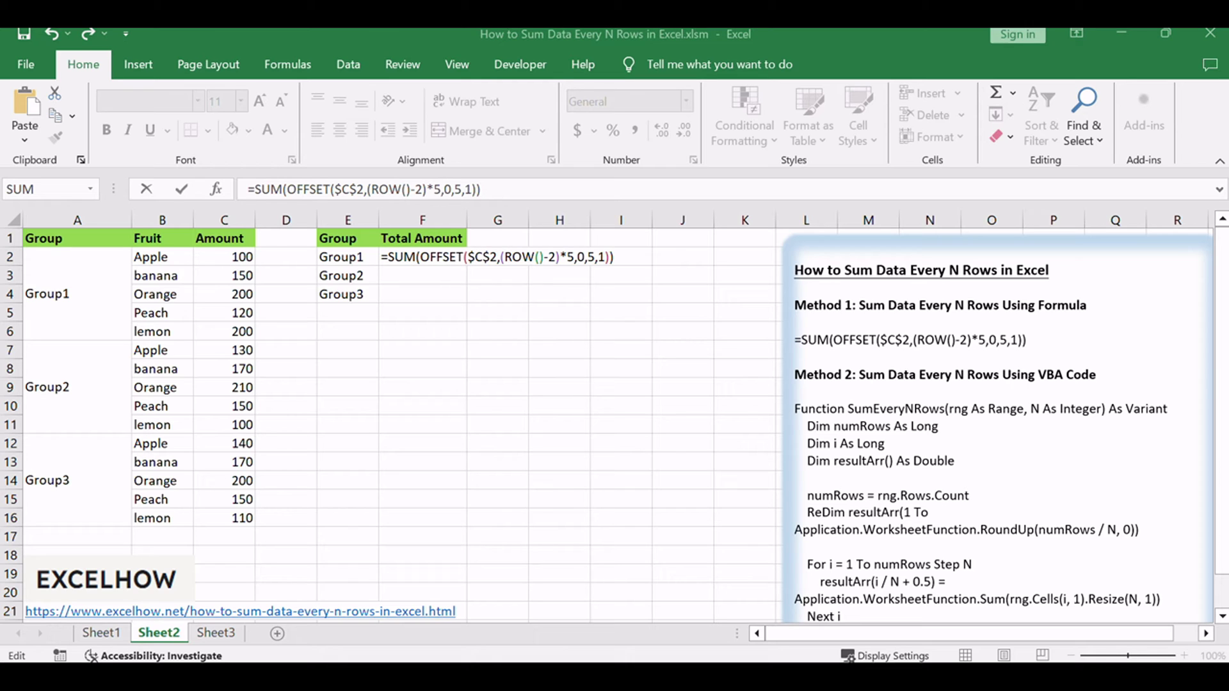
pyautogui.click(533, 190)
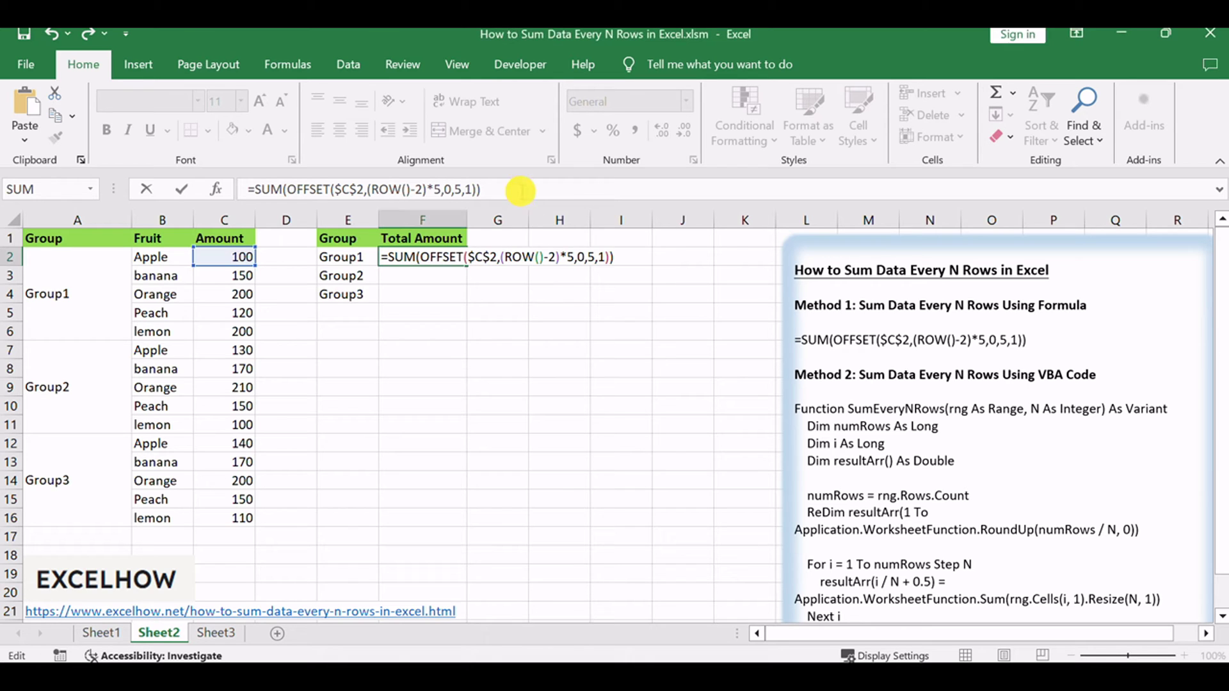
pyautogui.press('Return')
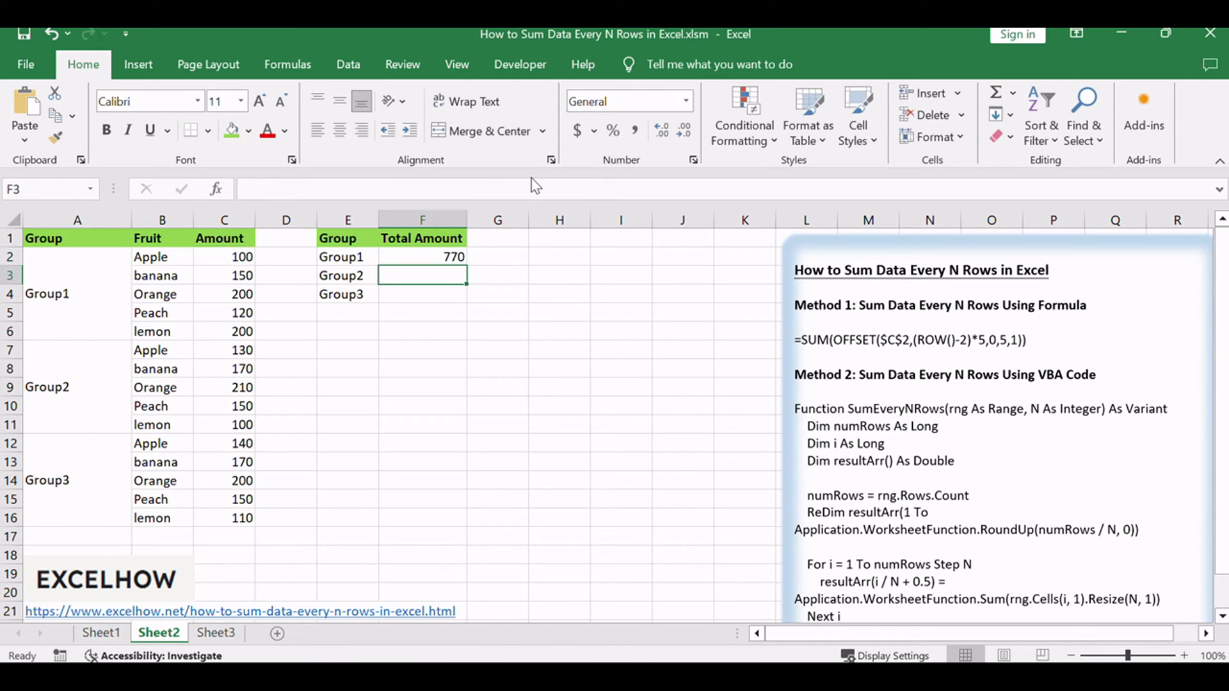
# Check F2's total of 770 against Group1's amounts in C2:C6.
pyautogui.click(433, 259)
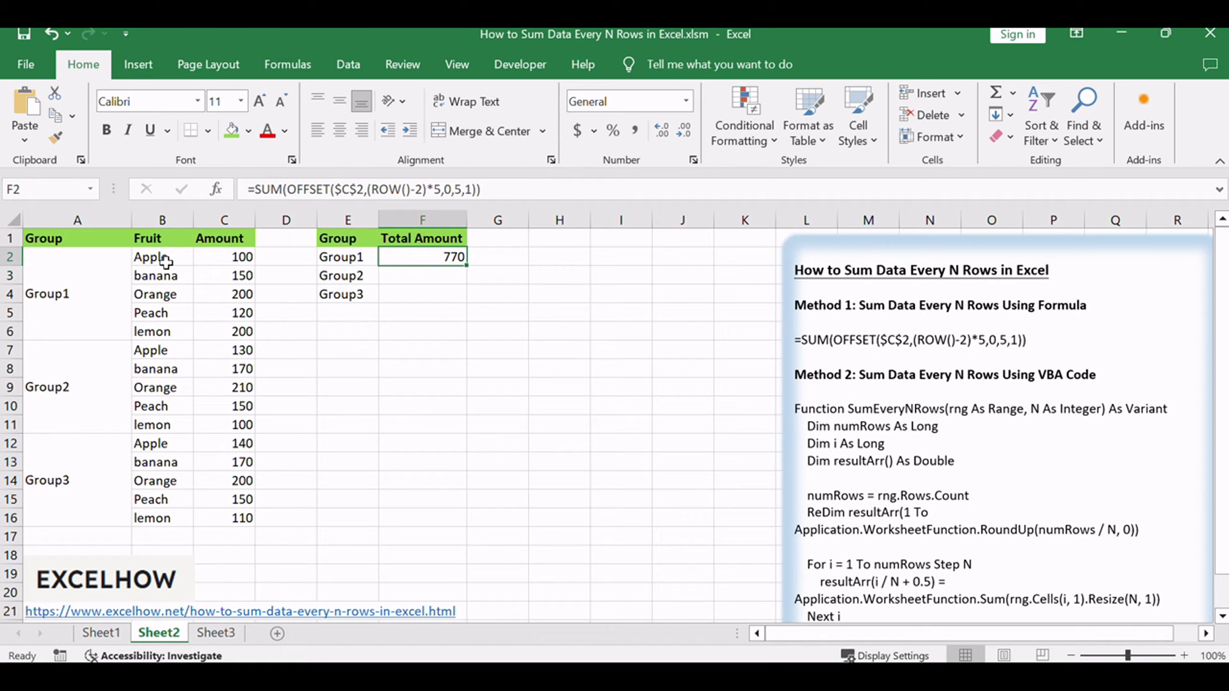
pyautogui.click(228, 258)
pyautogui.click(246, 294)
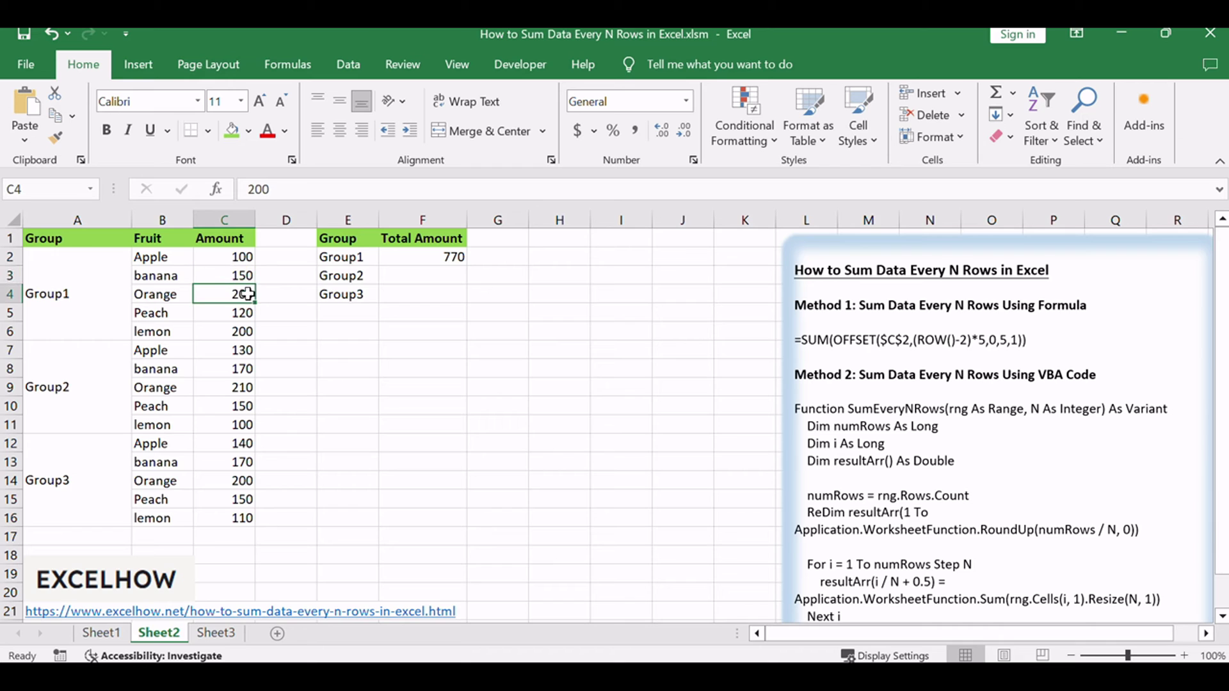
pyautogui.click(242, 313)
pyautogui.click(242, 332)
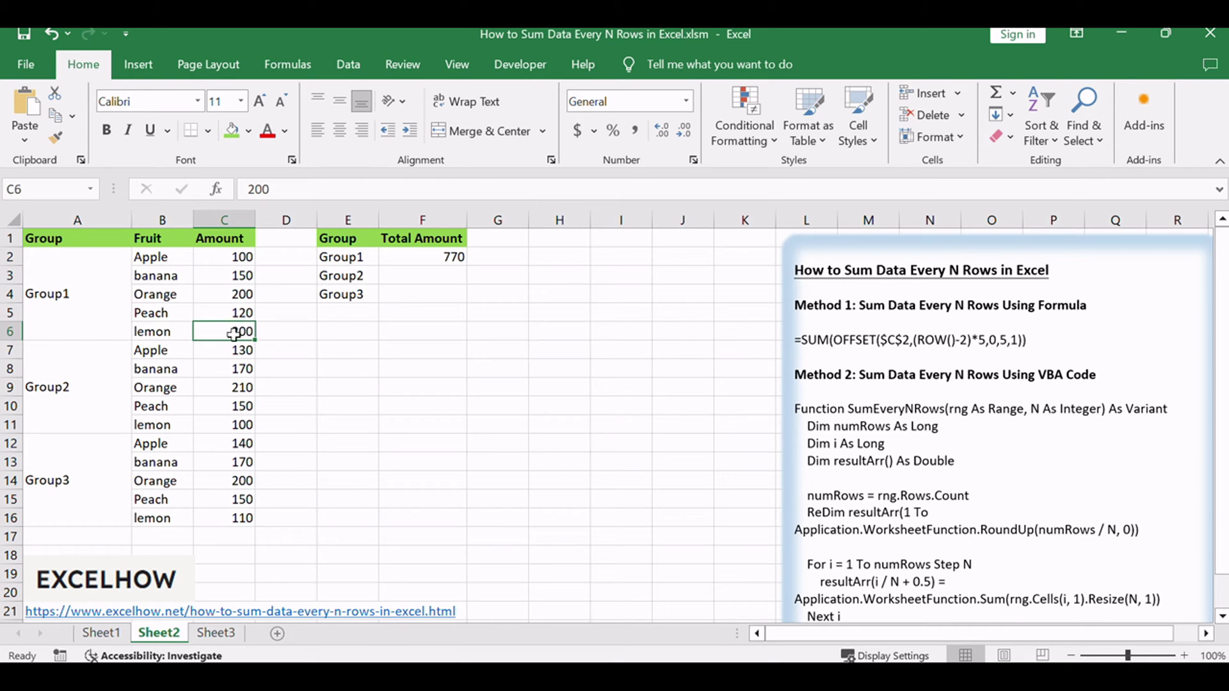
pyautogui.click(439, 261)
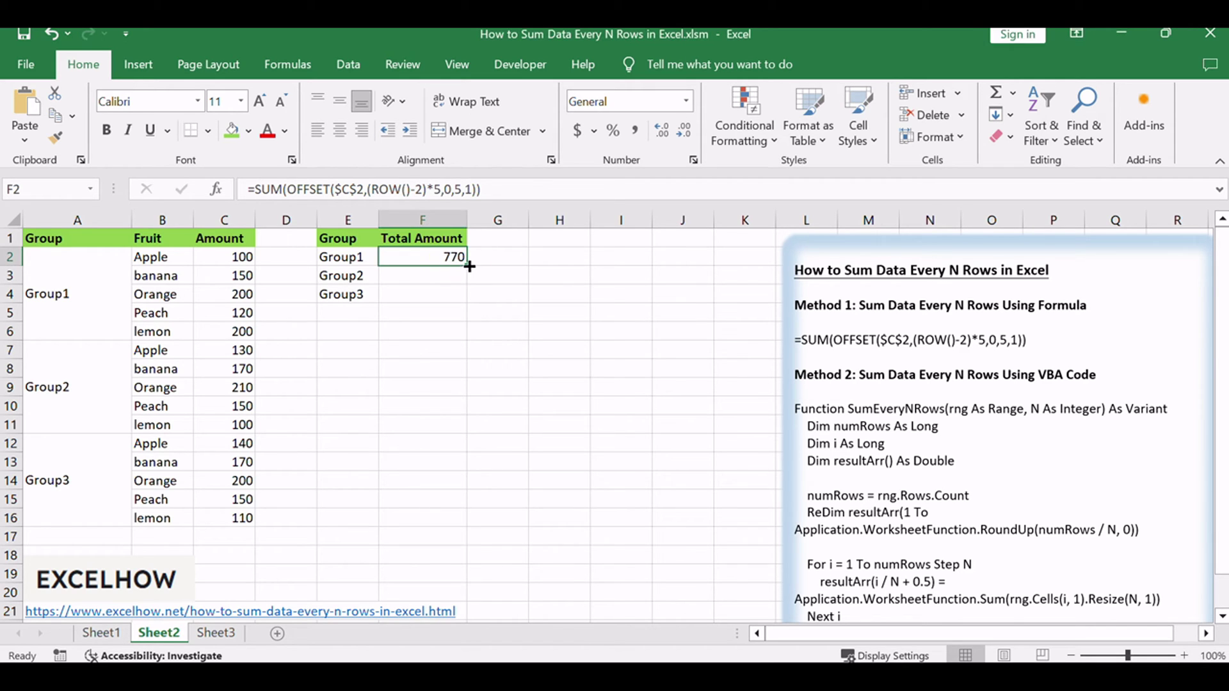
# Fill the total formula down to F3:F4 and check the Group2 and Group3 totals, 760 and 770.
pyautogui.moveTo(469, 266); pyautogui.dragTo(469, 303)
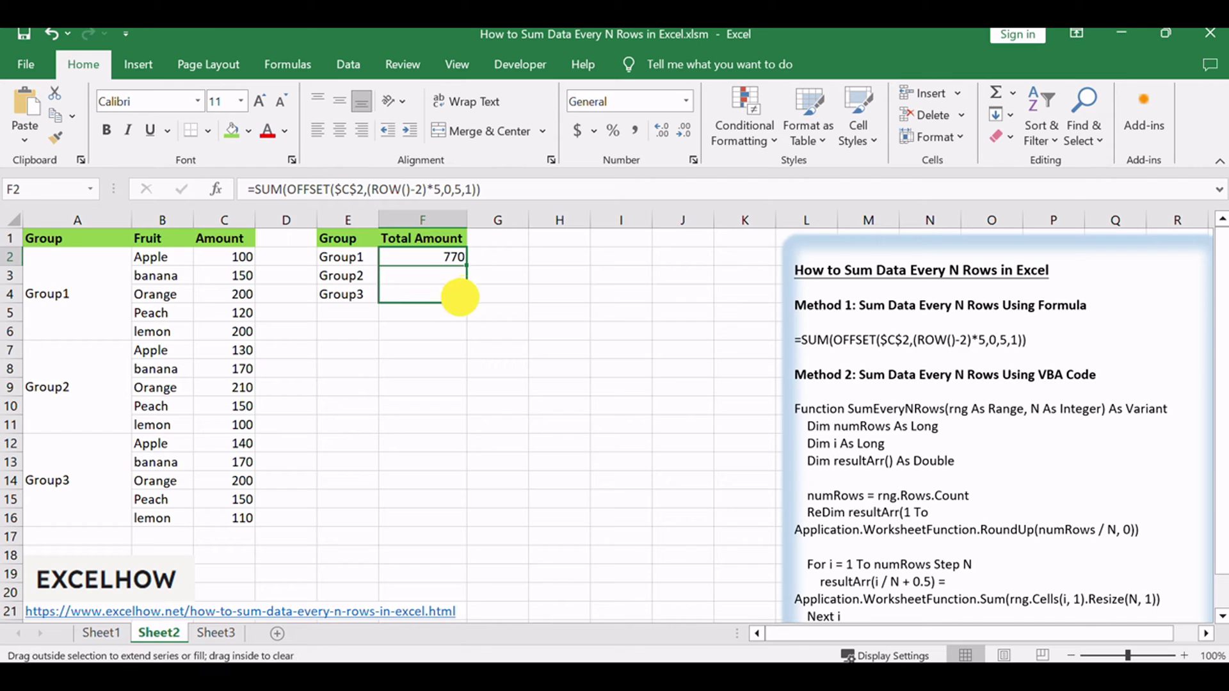
pyautogui.click(457, 259)
pyautogui.click(456, 291)
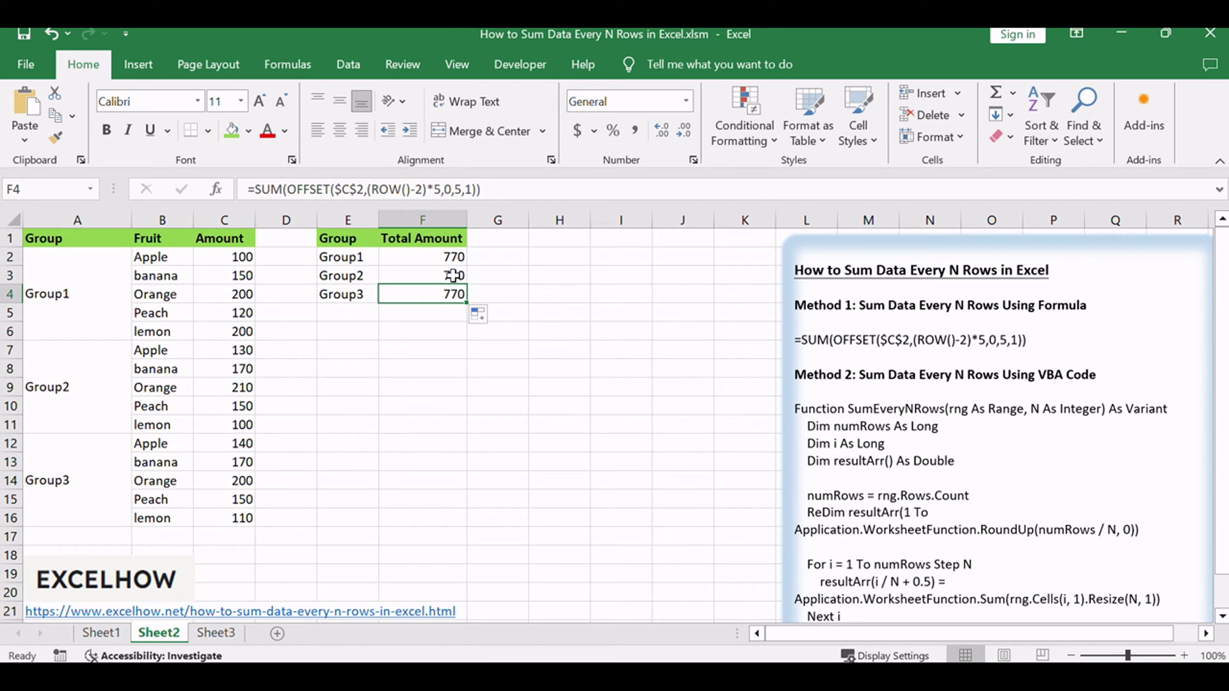
pyautogui.click(449, 277)
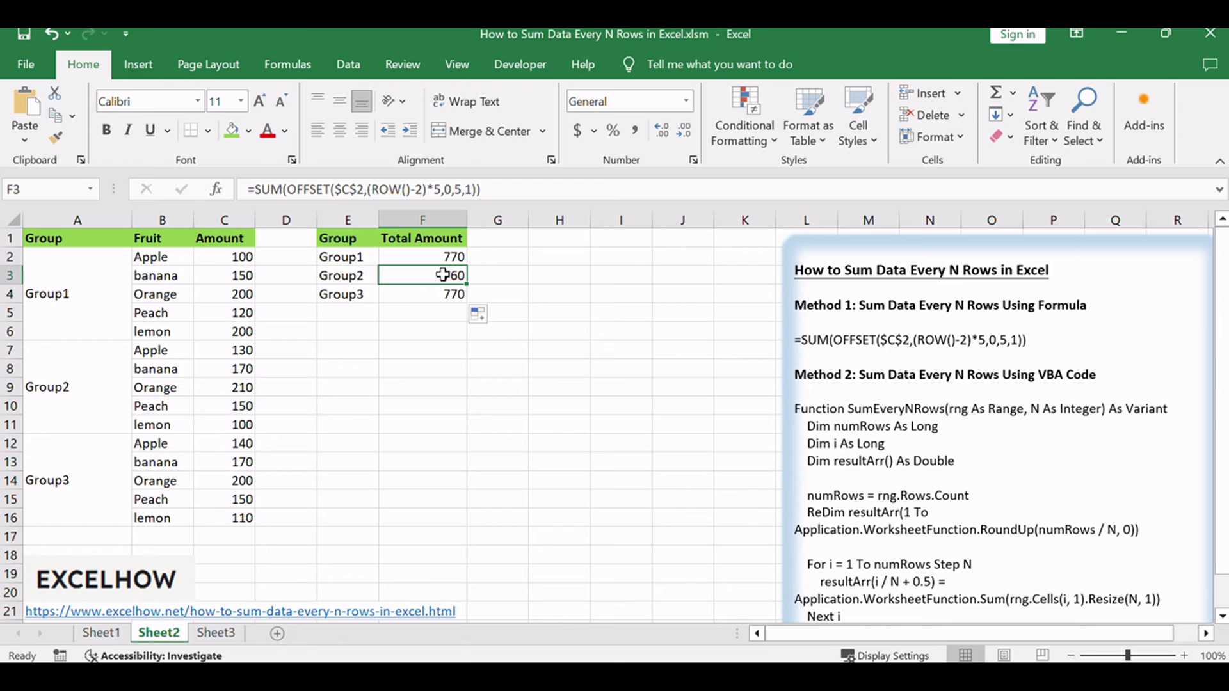
pyautogui.click(440, 293)
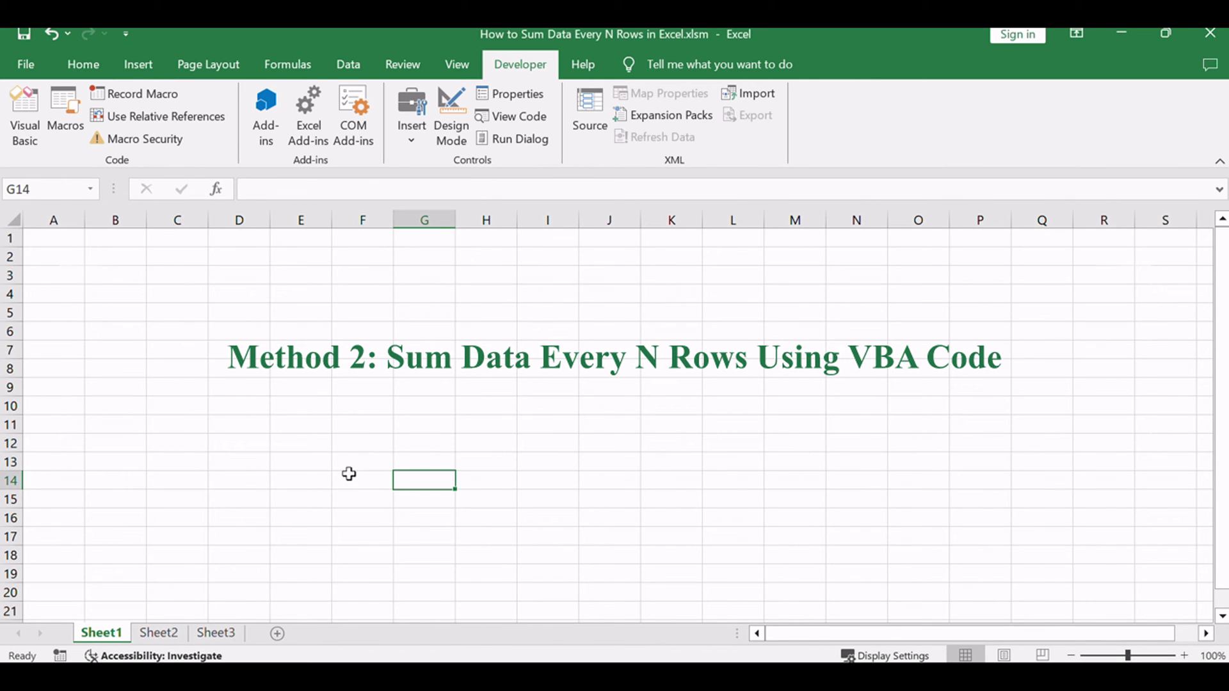
# Copy the SumEveryNRows function code from the text box on Sheet2.
pyautogui.click(176, 639)
pyautogui.click(1064, 454)
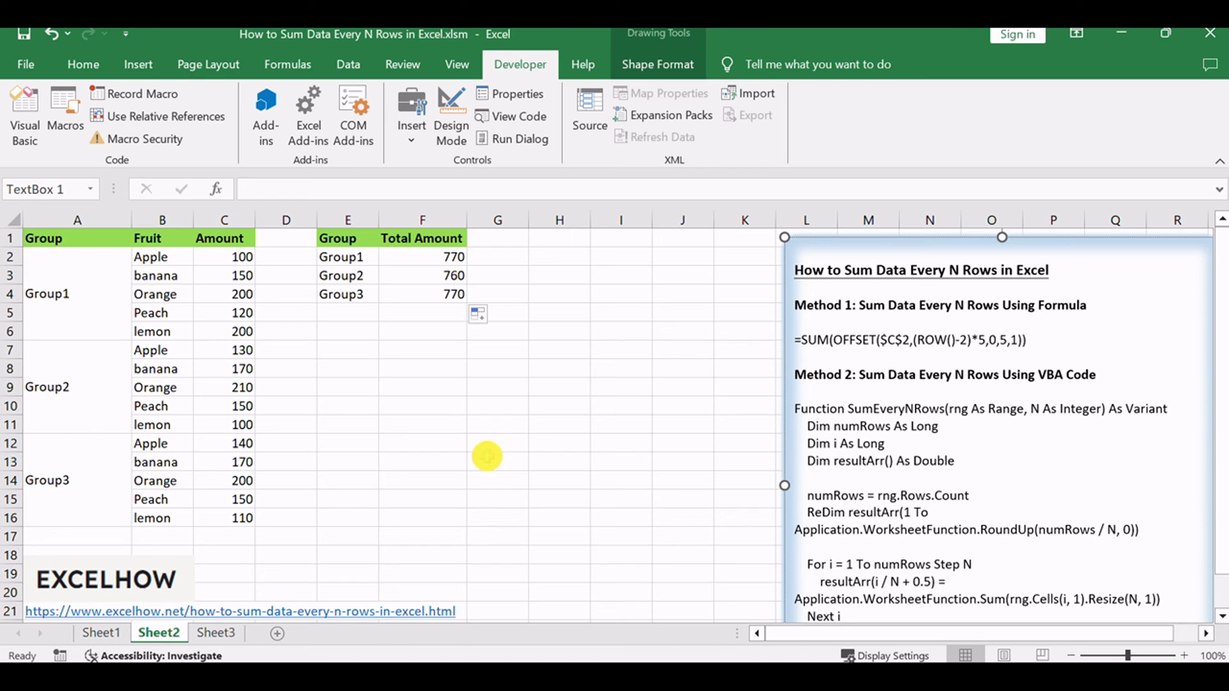
pyautogui.click(485, 463)
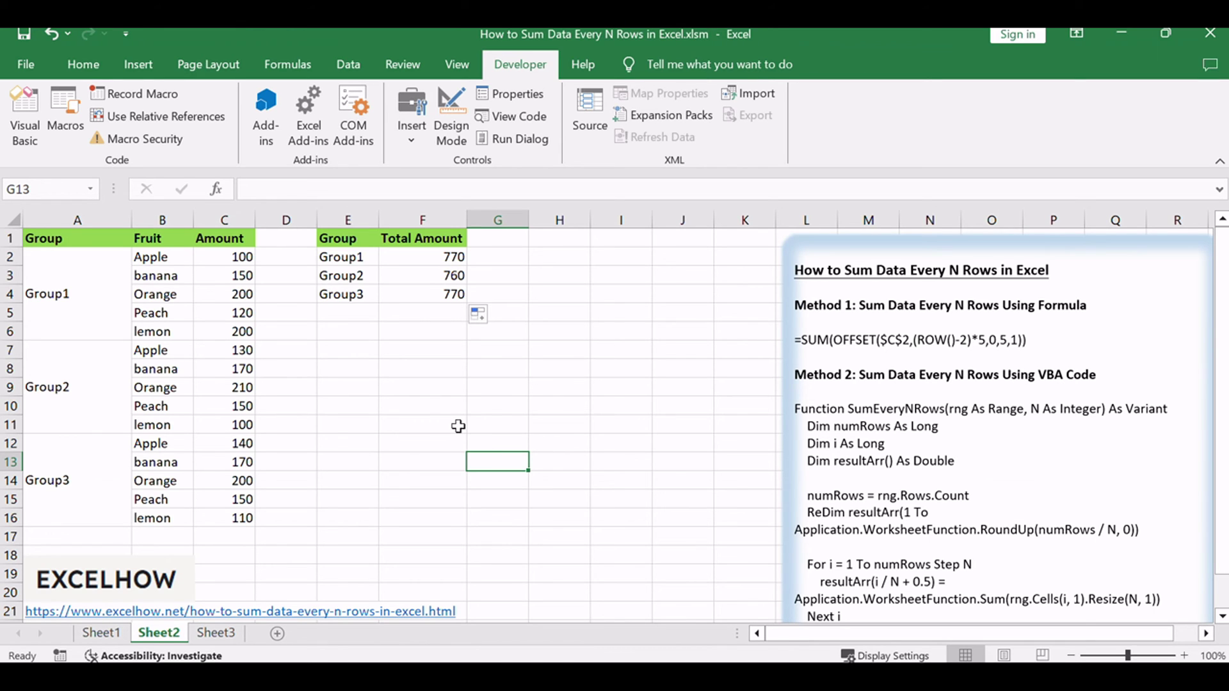
# In the VBA editor, paste SumEveryNRows into a new Module1, then close the editor.
pyautogui.hotkey('alt', 'F11')
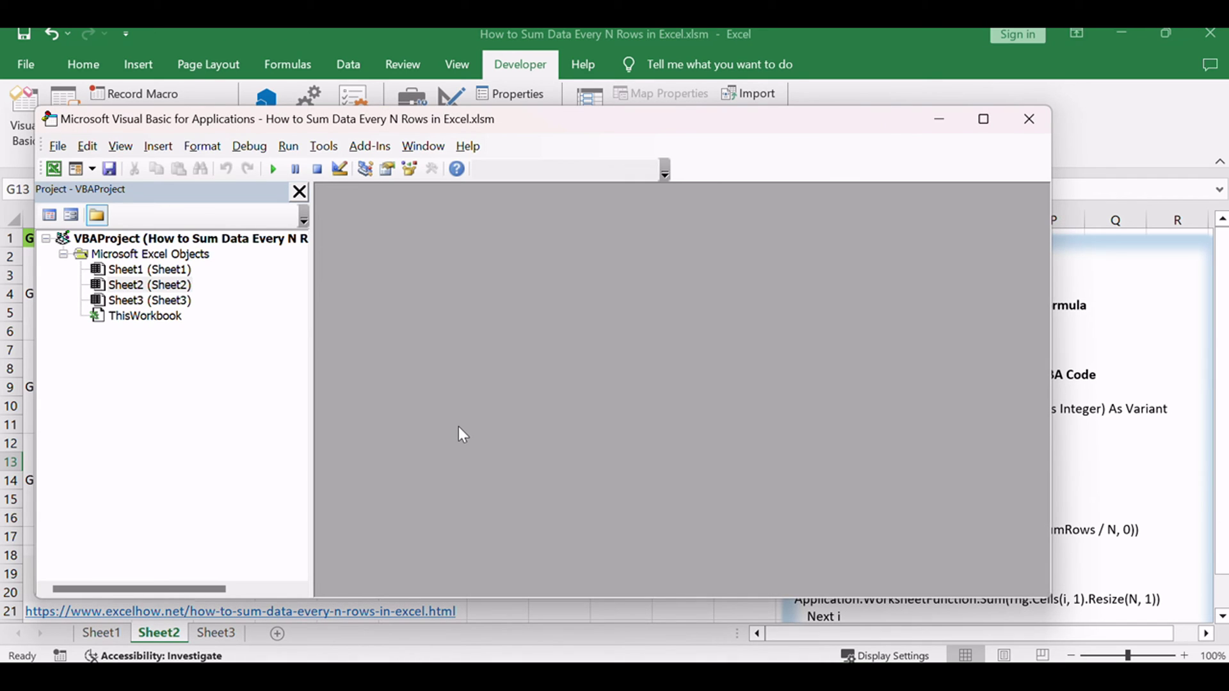
pyautogui.click(158, 146)
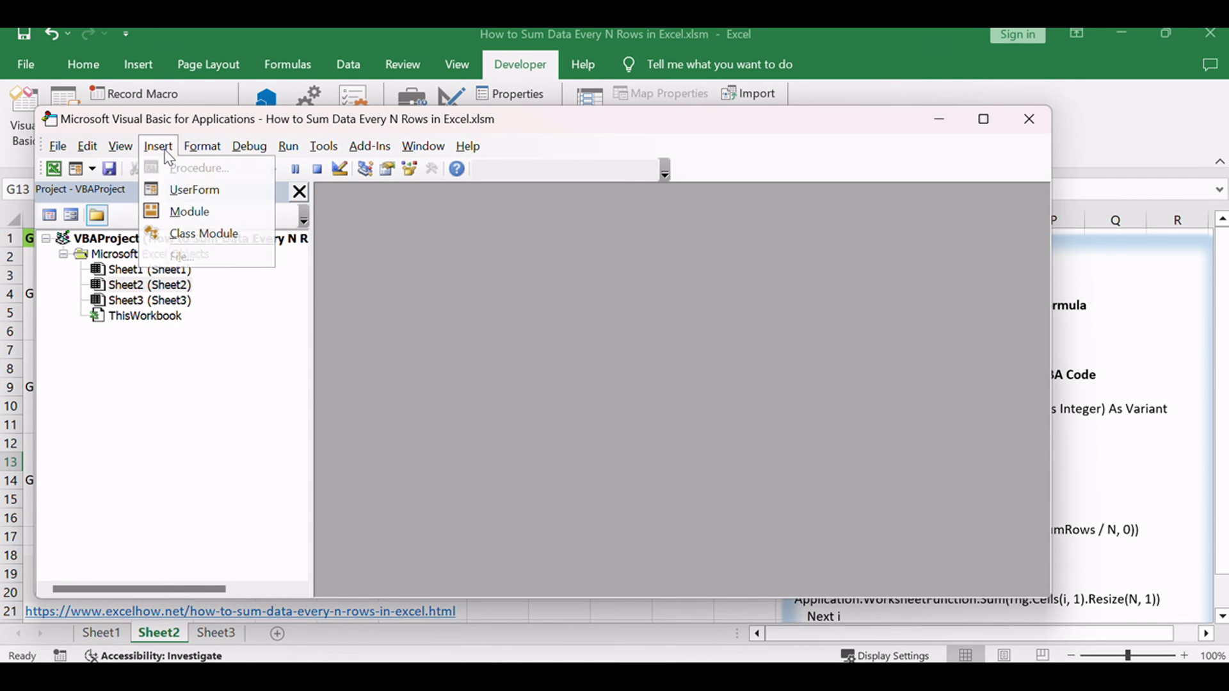
pyautogui.click(214, 213)
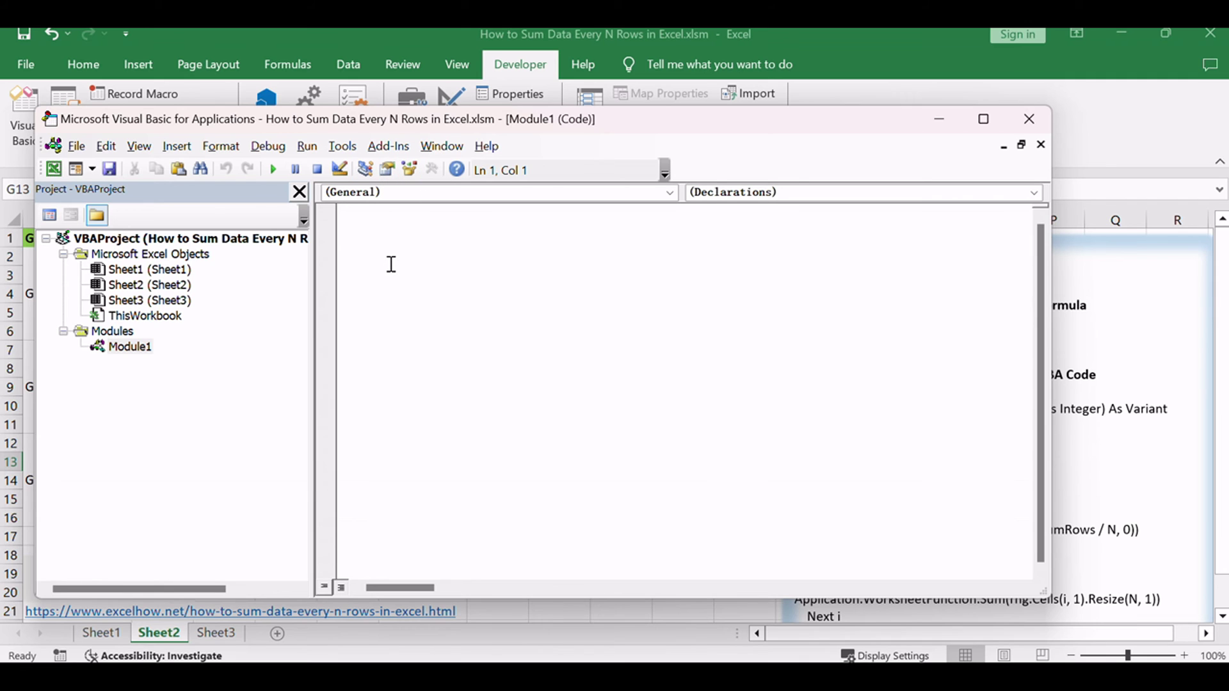
pyautogui.write('Function SumEveryNRows(rng As Range, N As Integer) As Variant     Dim numRows As Long     Dim i As Long     Dim resultArr() As Double      numRows = rng.Rows.Count     ReDim resultArr(1 To Application.WorksheetFunction.RoundUp(numRows / N, 0))      For i = 1 To numRows Step N         resultArr(i / N + 0.5) = Application.WorksheetFunction.Sum(rng.Cells(i, 1).Resize(N, 1))     Next i      SumEveryNRows = Application.WorksheetFunction.Transpose(resultArr) End Function')
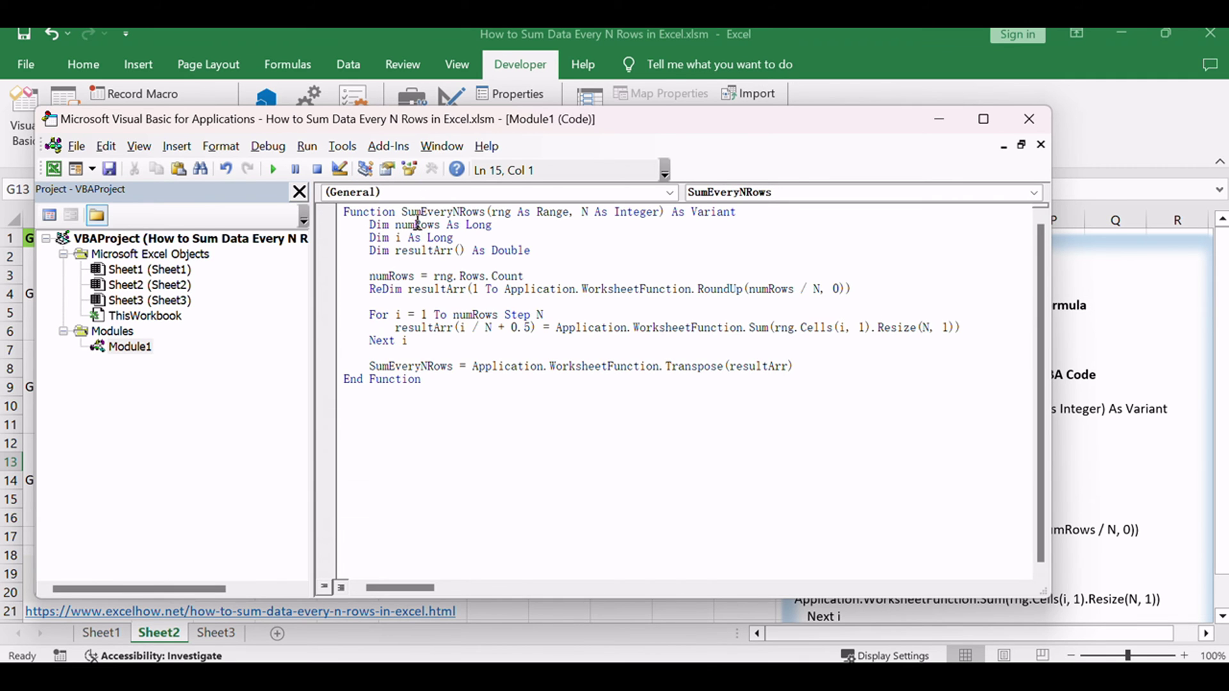
pyautogui.moveTo(404, 212); pyautogui.dragTo(479, 212)
pyautogui.click(535, 273)
pyautogui.click(543, 212)
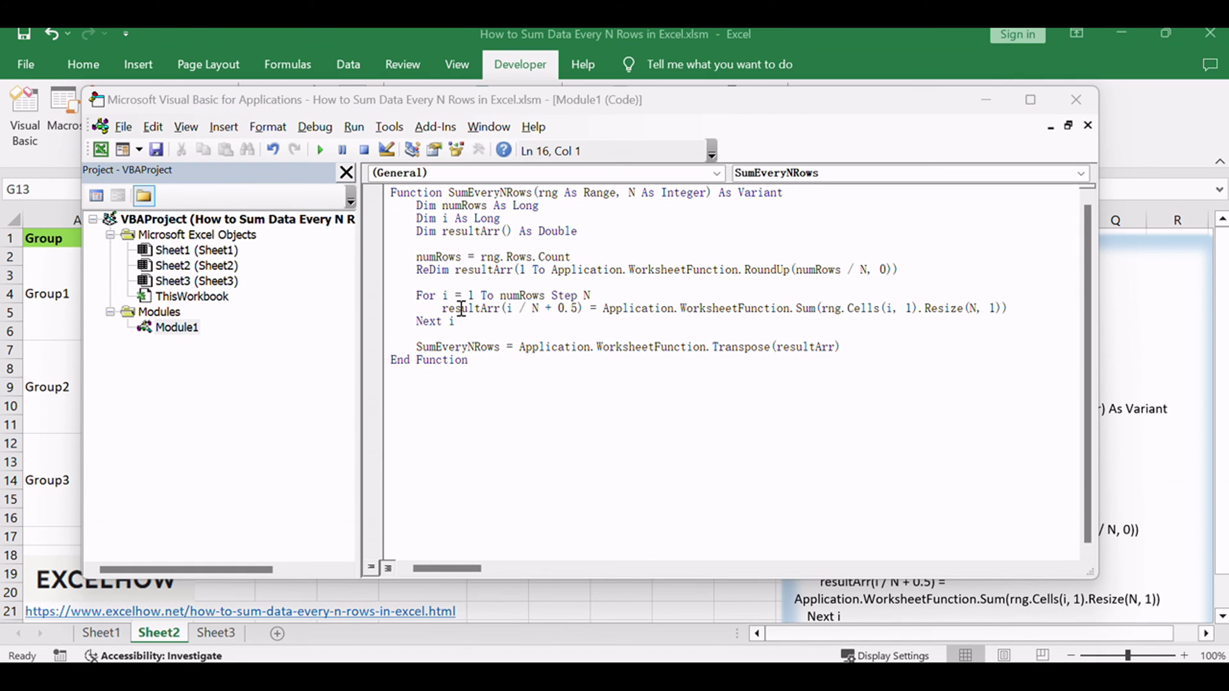
pyautogui.click(438, 308)
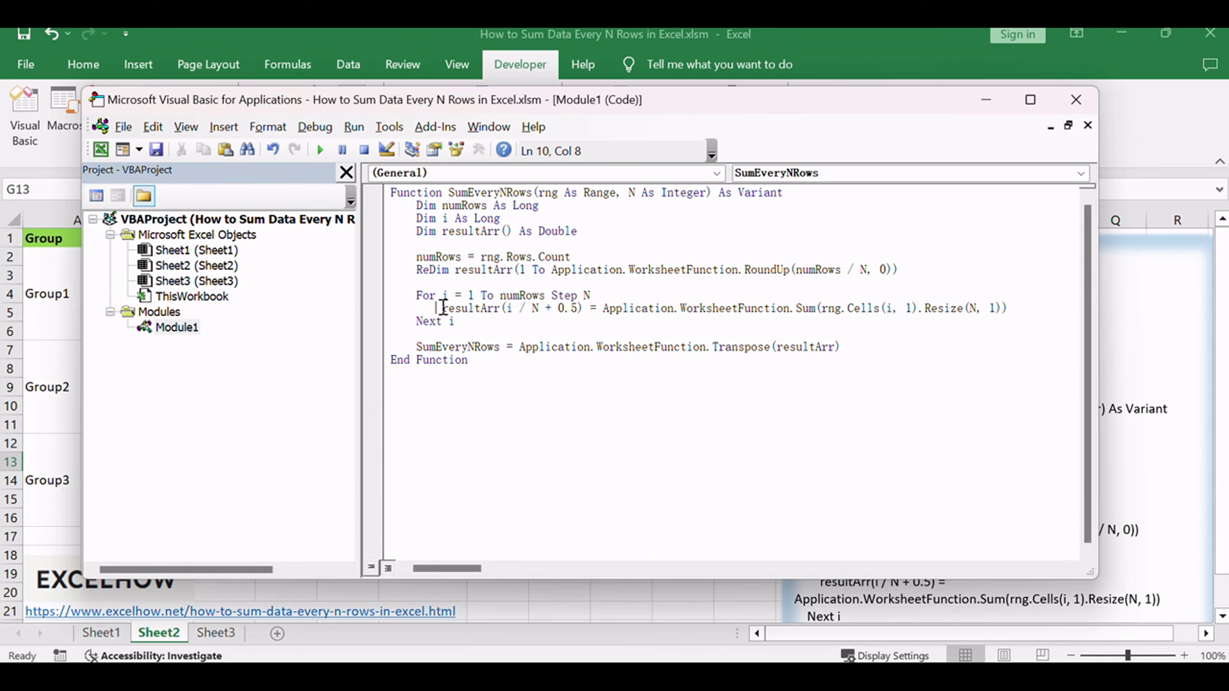
pyautogui.click(1076, 100)
pyautogui.click(574, 352)
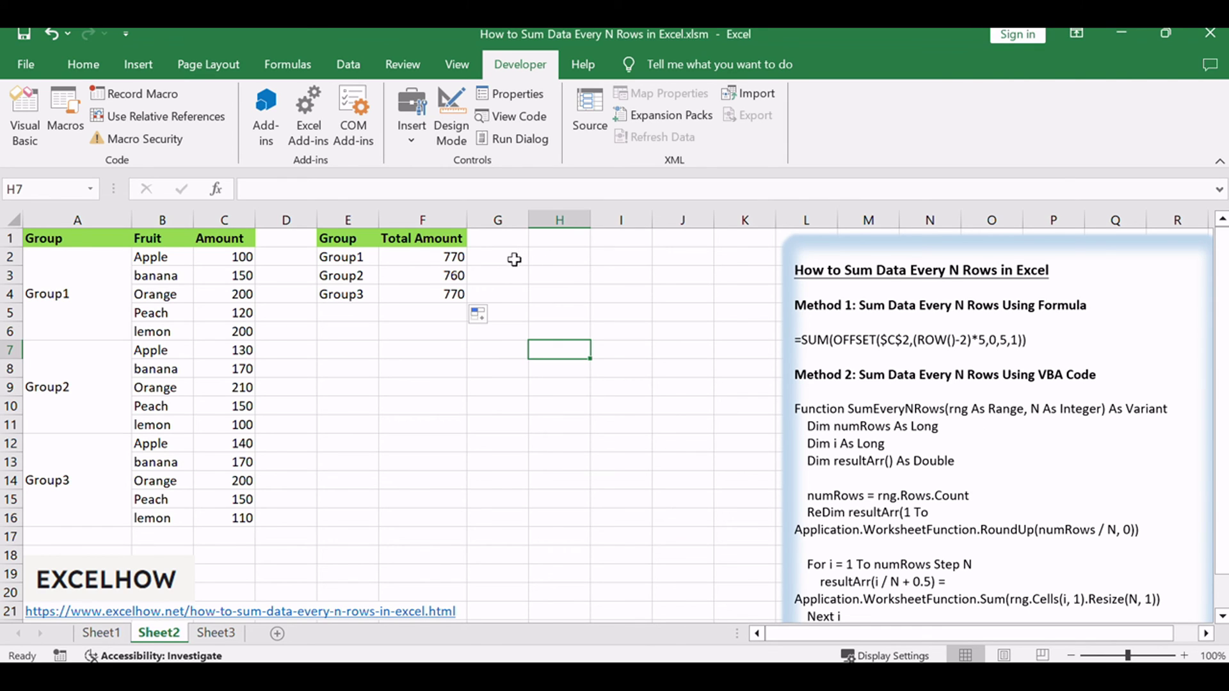
# Enter =SumEveryNRows(C2:C16,5) in G2, which shows 770.
pyautogui.click(544, 257)
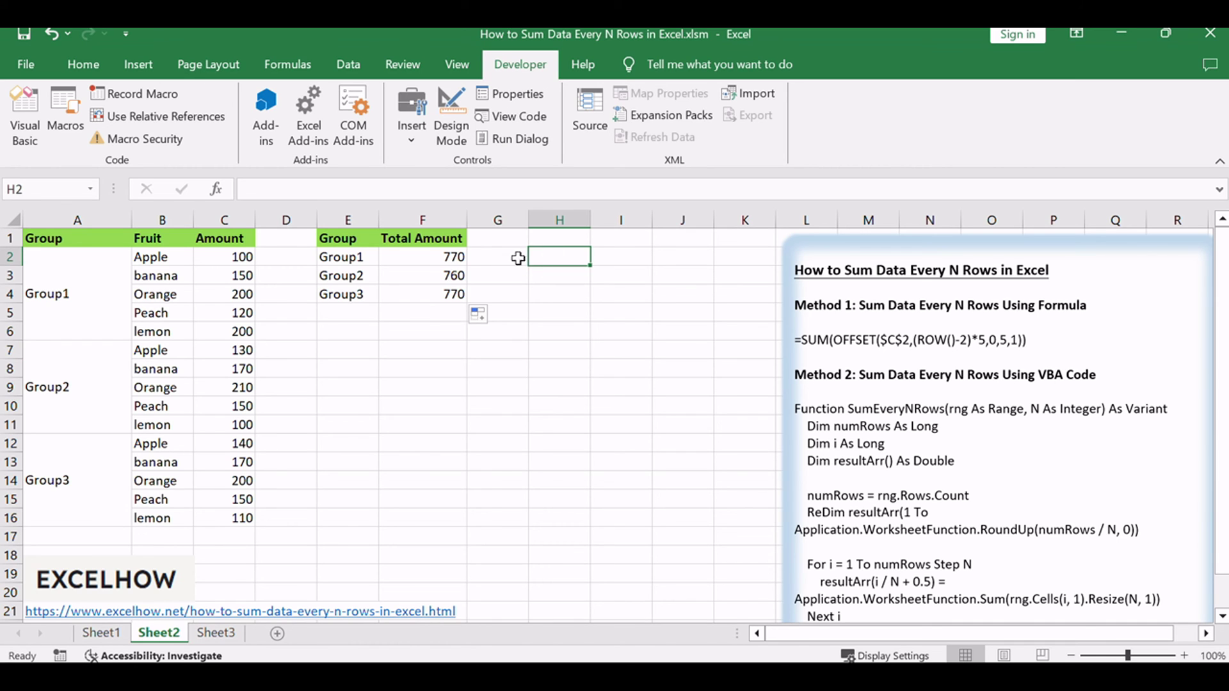
pyautogui.doubleClick(506, 257)
pyautogui.write('=S')
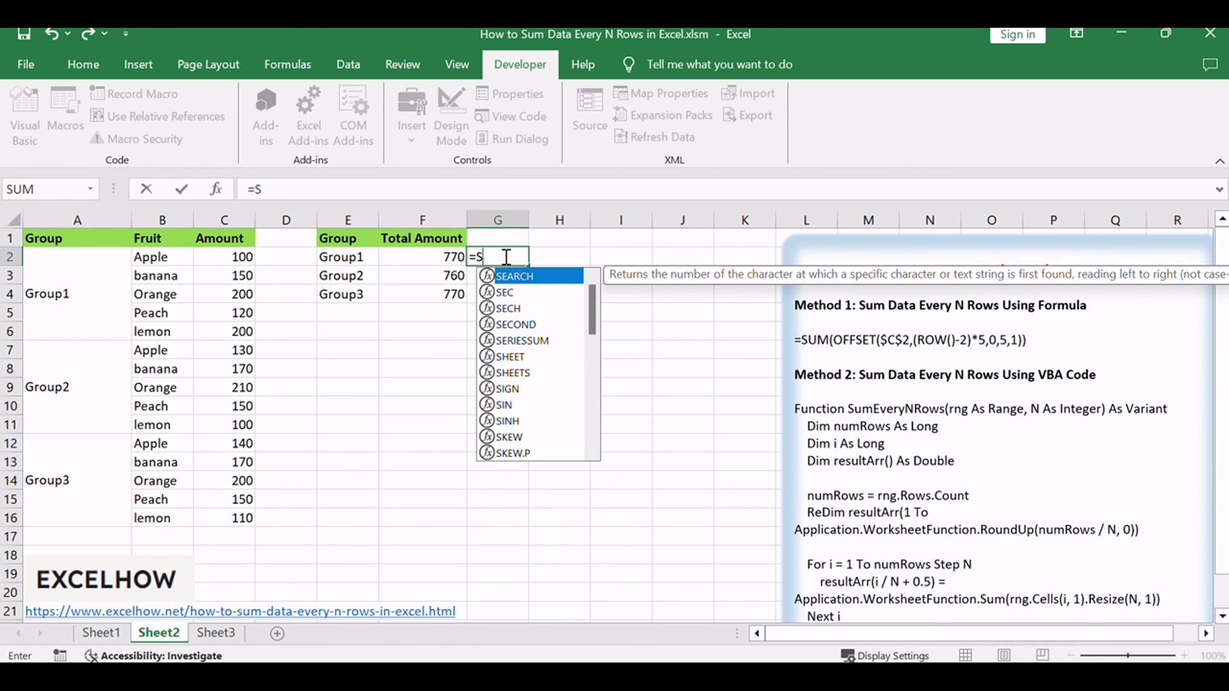
pyautogui.write('u')
pyautogui.press('Down')
pyautogui.press('Down')
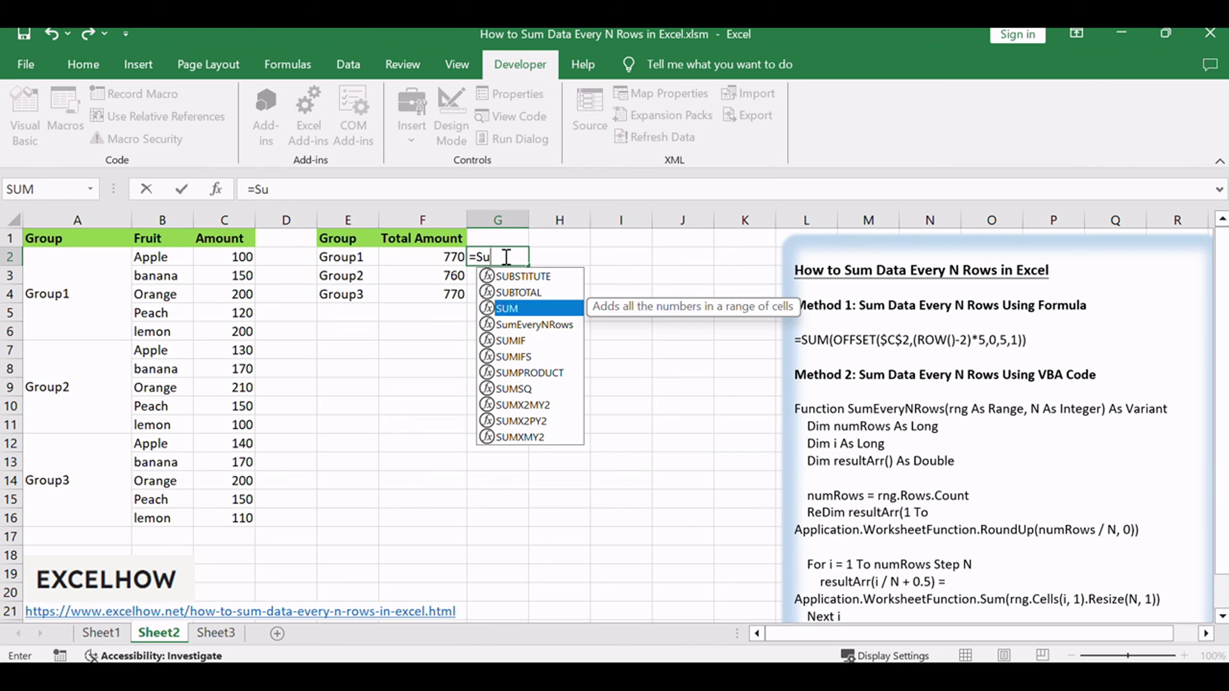
pyautogui.press('Down')
pyautogui.press('Tab')
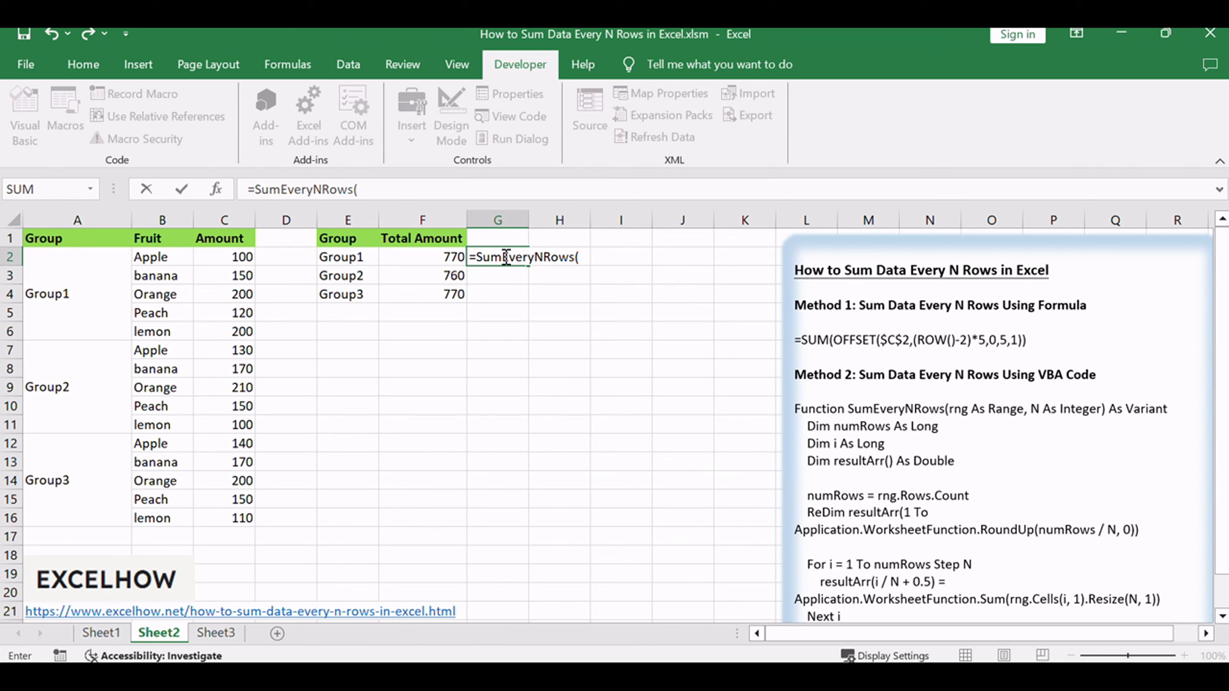
pyautogui.write('C2:')
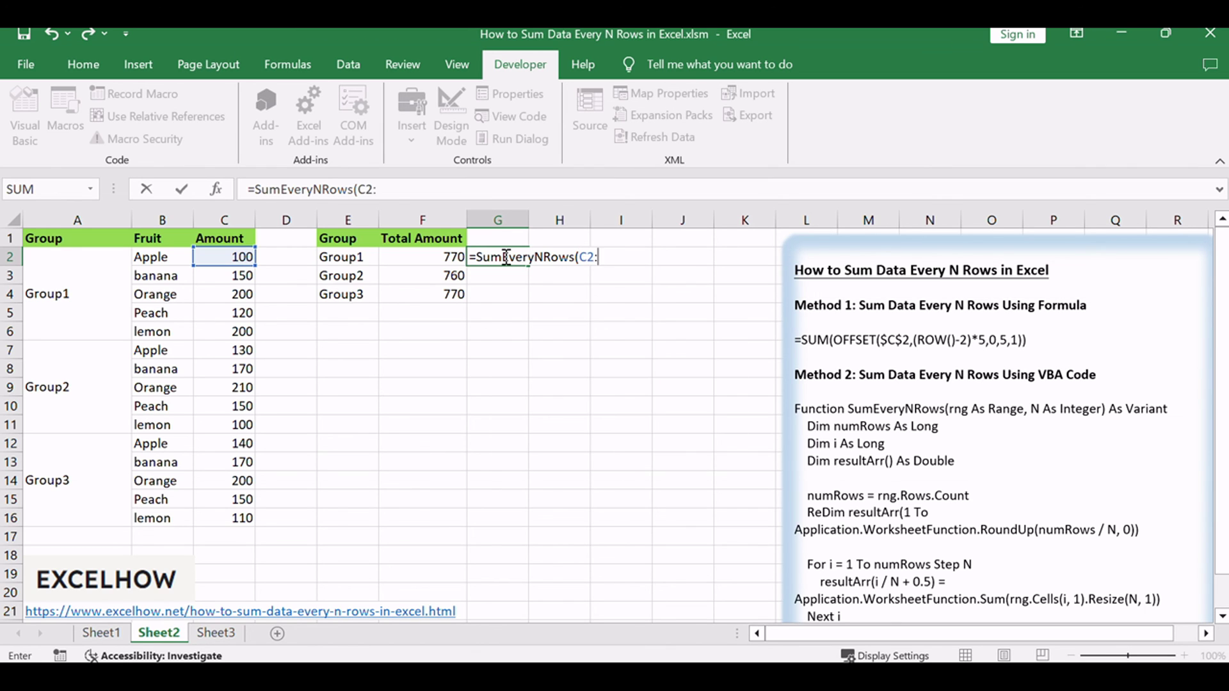
pyautogui.write('C16,')
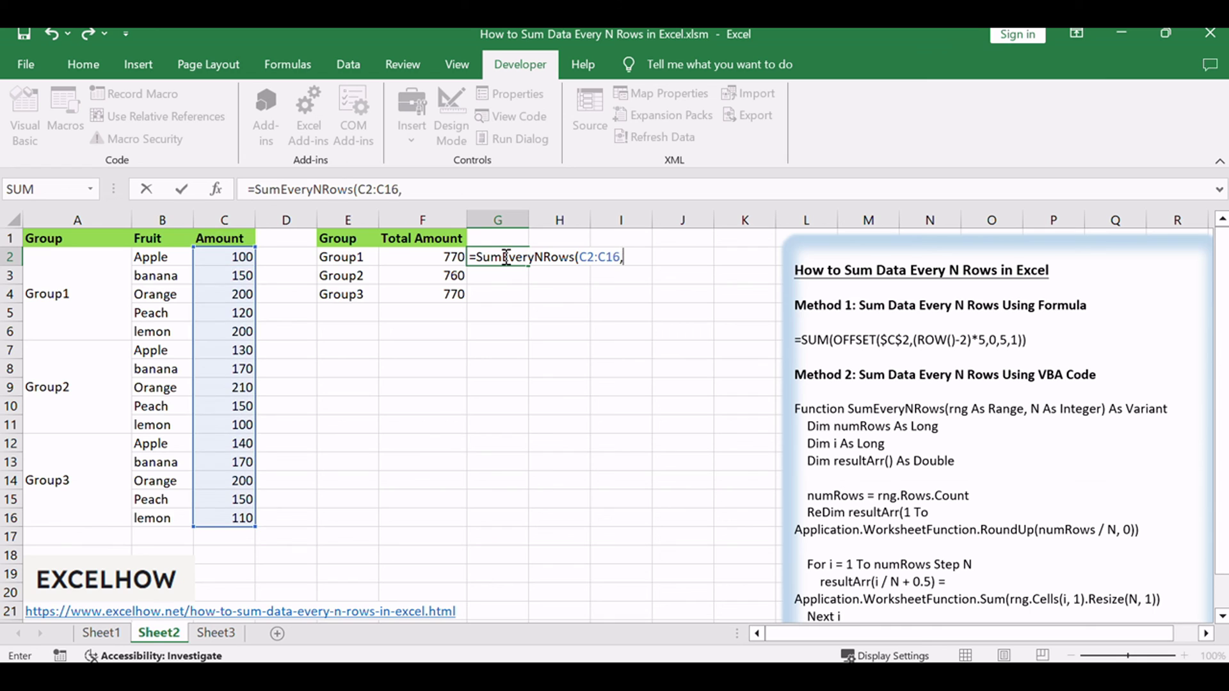
pyautogui.write('5)')
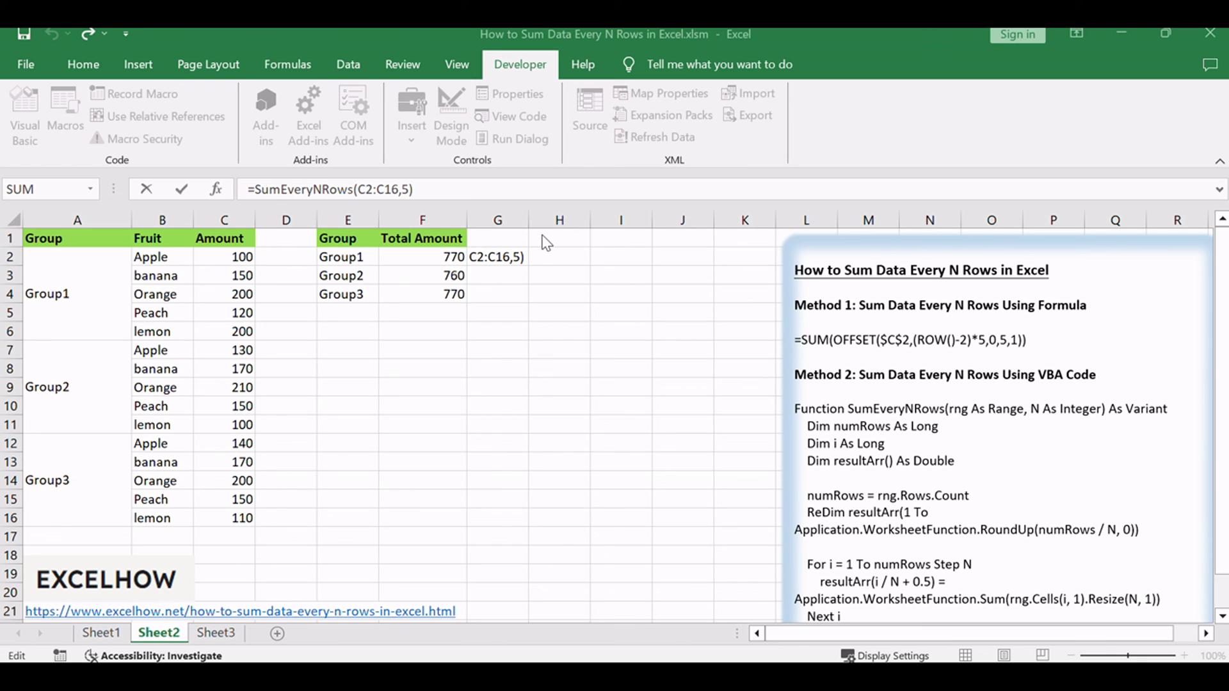
pyautogui.click(444, 190)
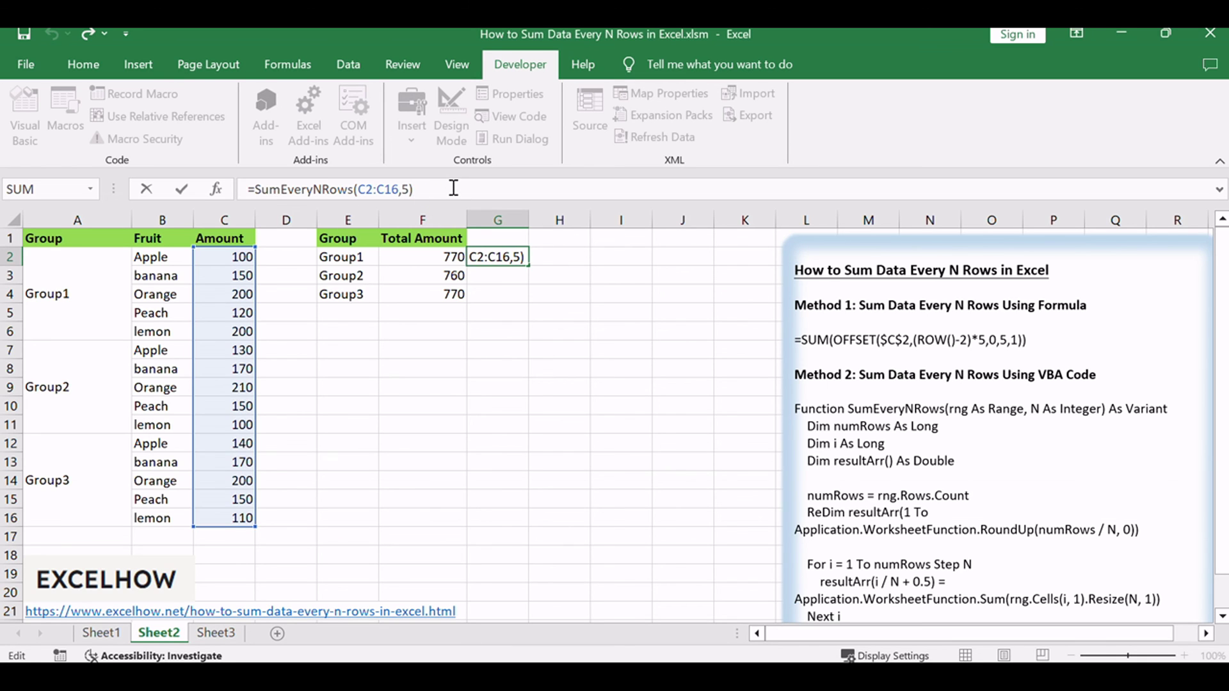
pyautogui.press('Return')
# Evaluate G2's formula with F9 to reveal the array {770;760;770}.
pyautogui.click(513, 255)
pyautogui.click(392, 189)
pyautogui.press('F9')
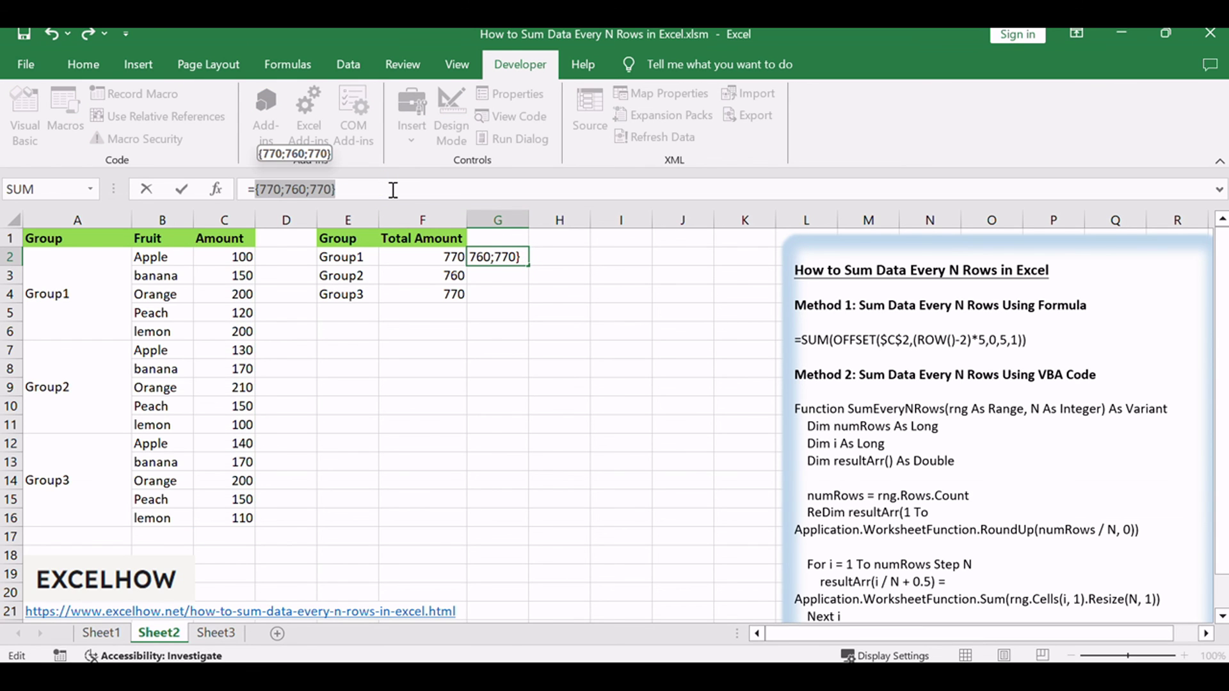